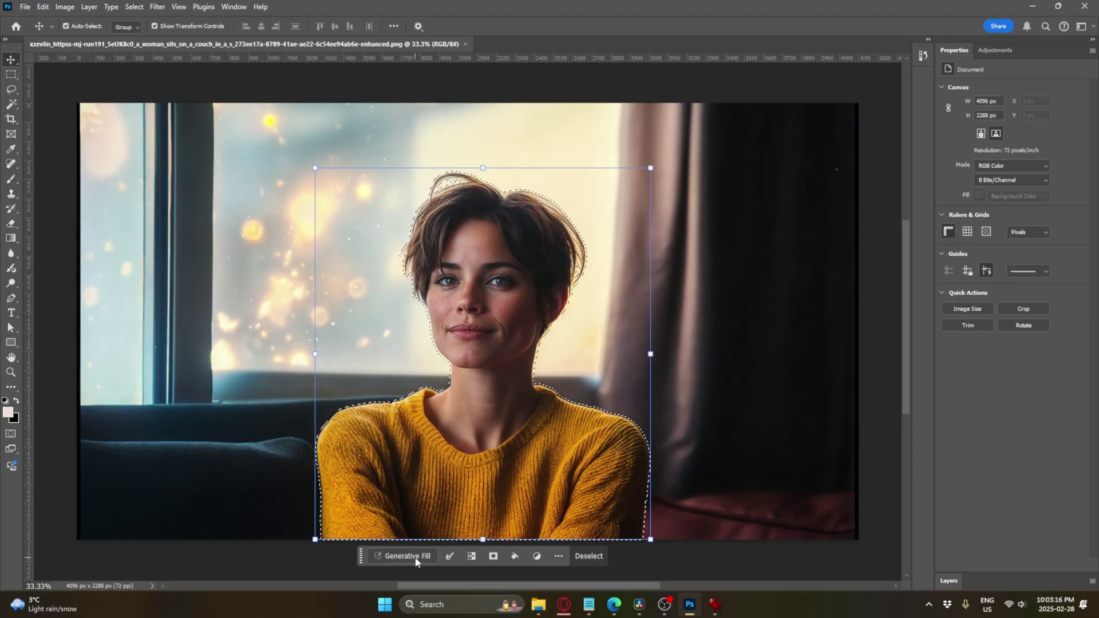
Remove the selected woman using Generative Fill with an empty prompt, compare the three variations, and keep the first one.
{"action": "left_click", "coordinate": [415, 555]}
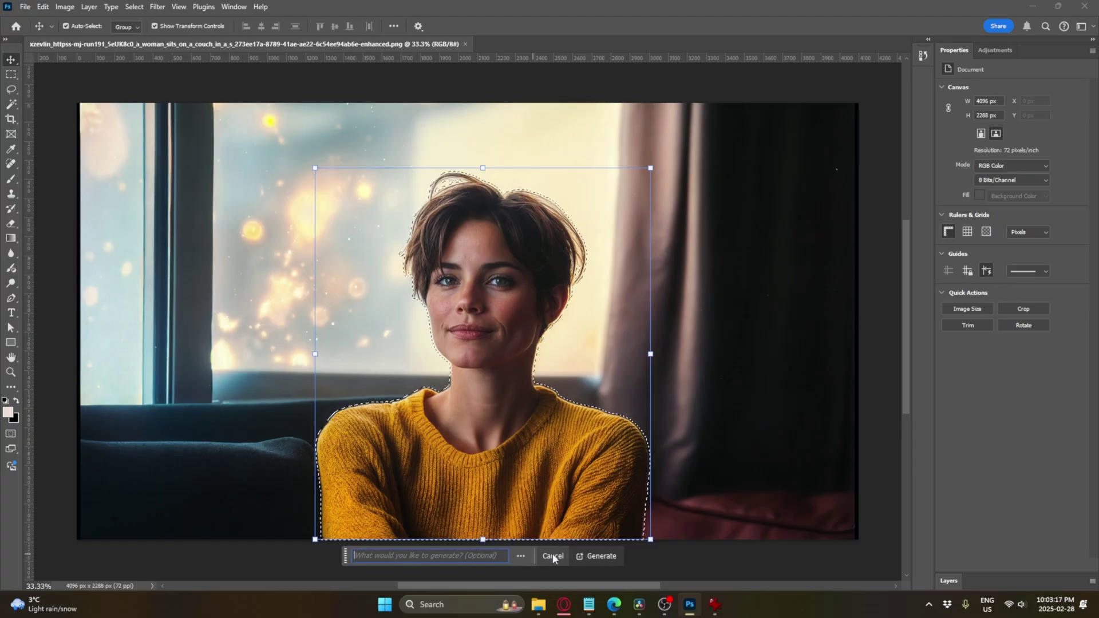
{"action": "left_click", "coordinate": [585, 555]}
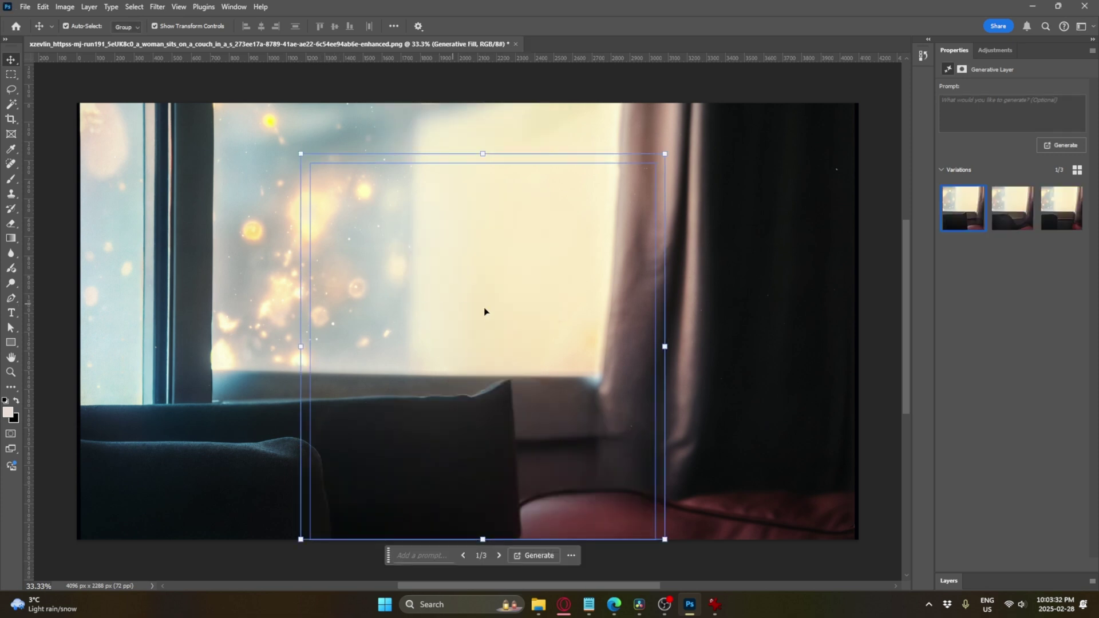
{"action": "left_click", "coordinate": [1012, 208]}
{"action": "left_click", "coordinate": [1068, 211]}
{"action": "left_click", "coordinate": [957, 218]}
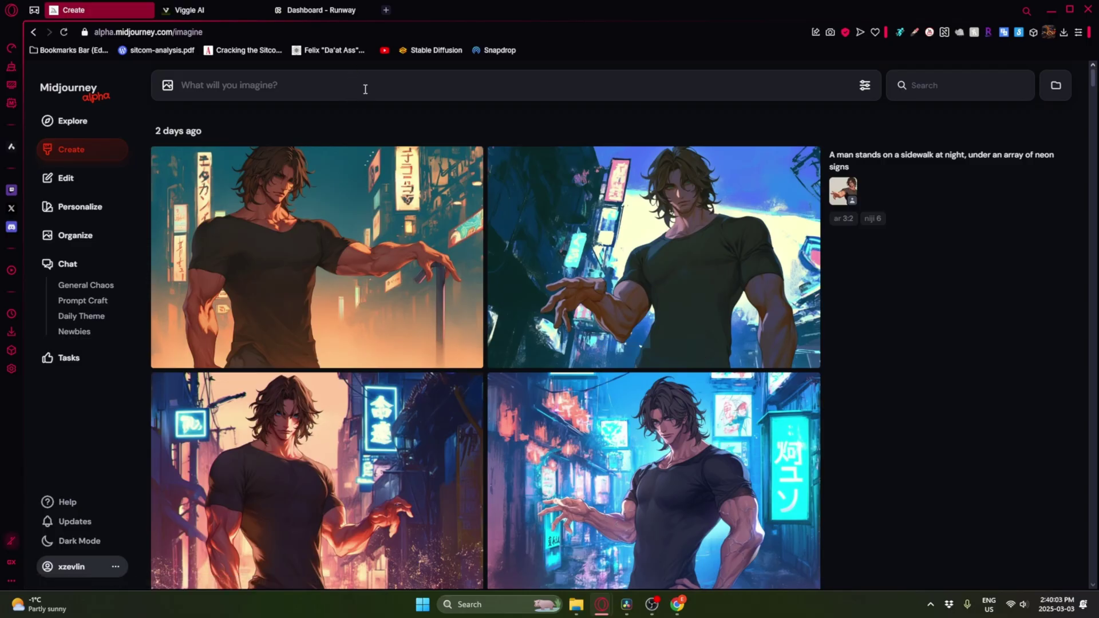
Switch to Midjourney, generate "a 40 year old man with blue hair in an orange sweater, looking slightly left, photorealistic, grey background" and rerun it repeatedly.
{"action": "type", "text": "a 40 year old man with blue hair in an orange sweater, looking slightly left, photorealistic, grey background"}
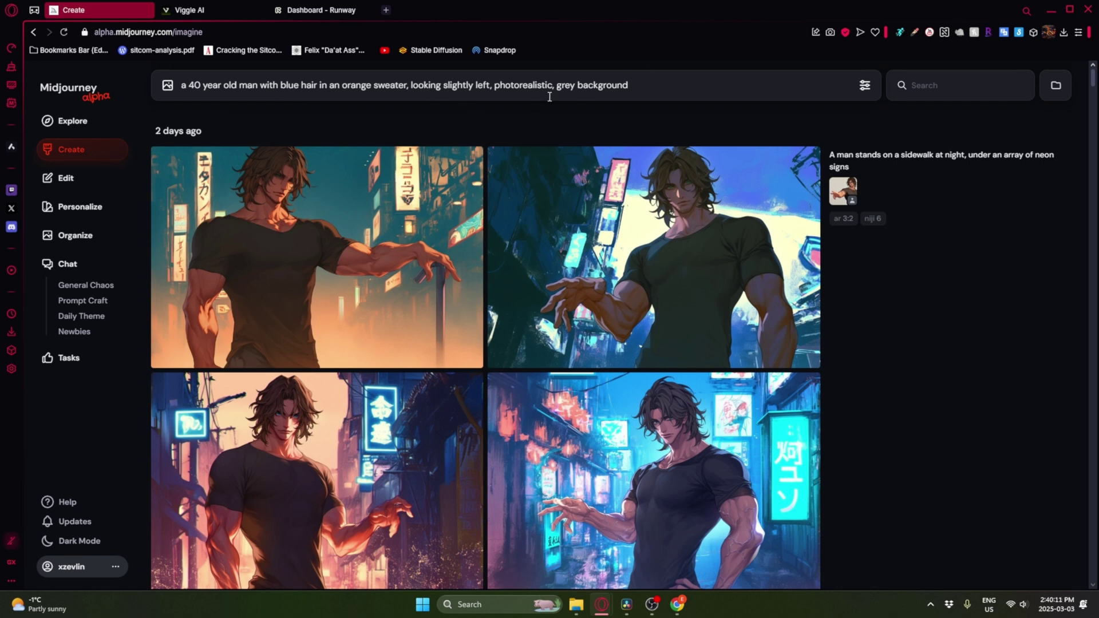
{"action": "key", "text": "Return"}
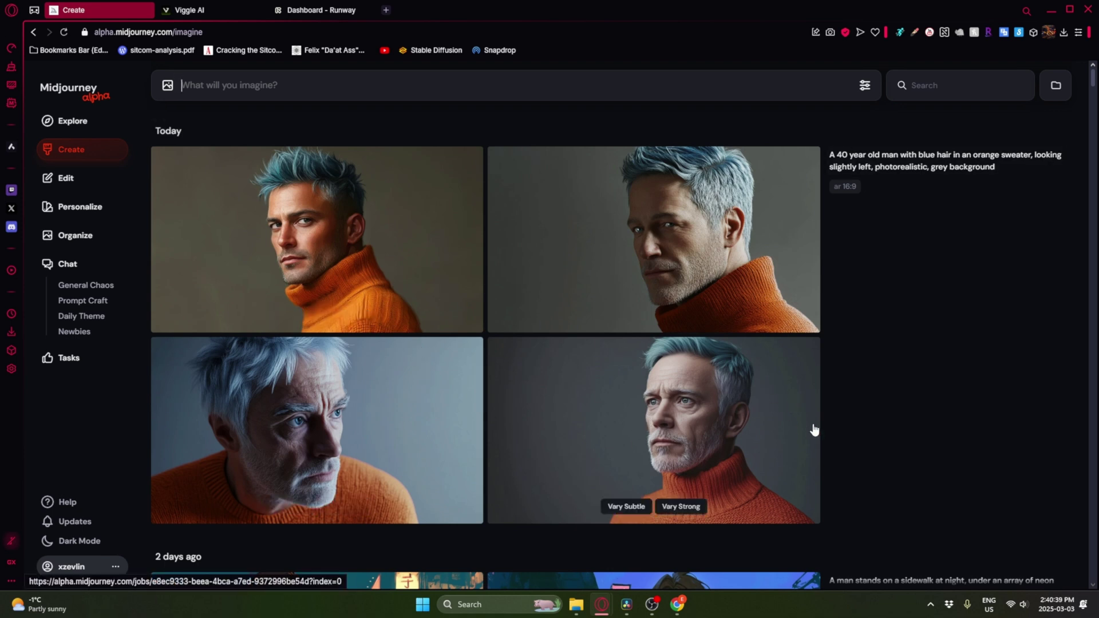
{"action": "left_click", "coordinate": [848, 517]}
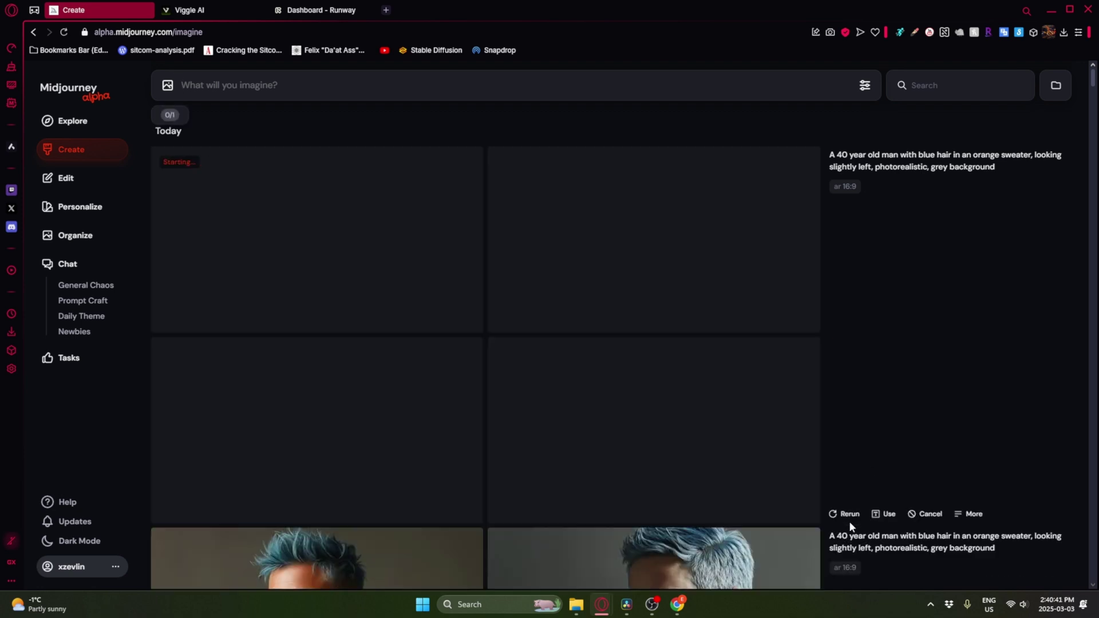
{"action": "left_click", "coordinate": [853, 515]}
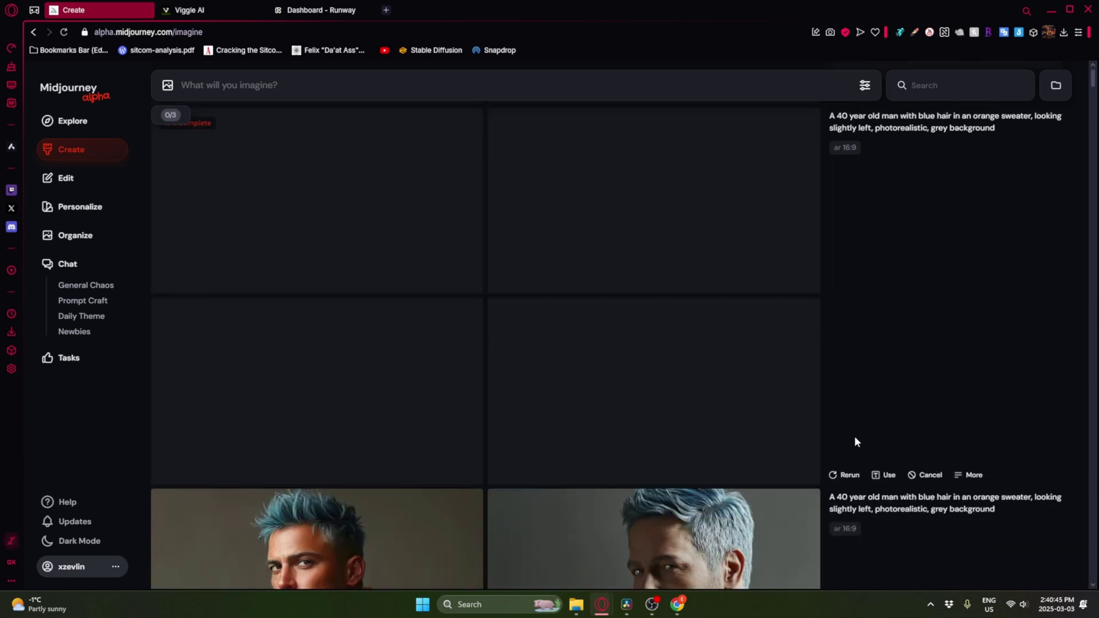
Compare the generated portraits and add the blue-mohawk man in the red-orange turtleneck to the prompt as a character reference.
{"action": "scroll", "coordinate": [854, 441], "scroll_direction": "down", "scroll_amount": 3}
{"action": "scroll", "coordinate": [855, 441], "scroll_direction": "down", "scroll_amount": 2}
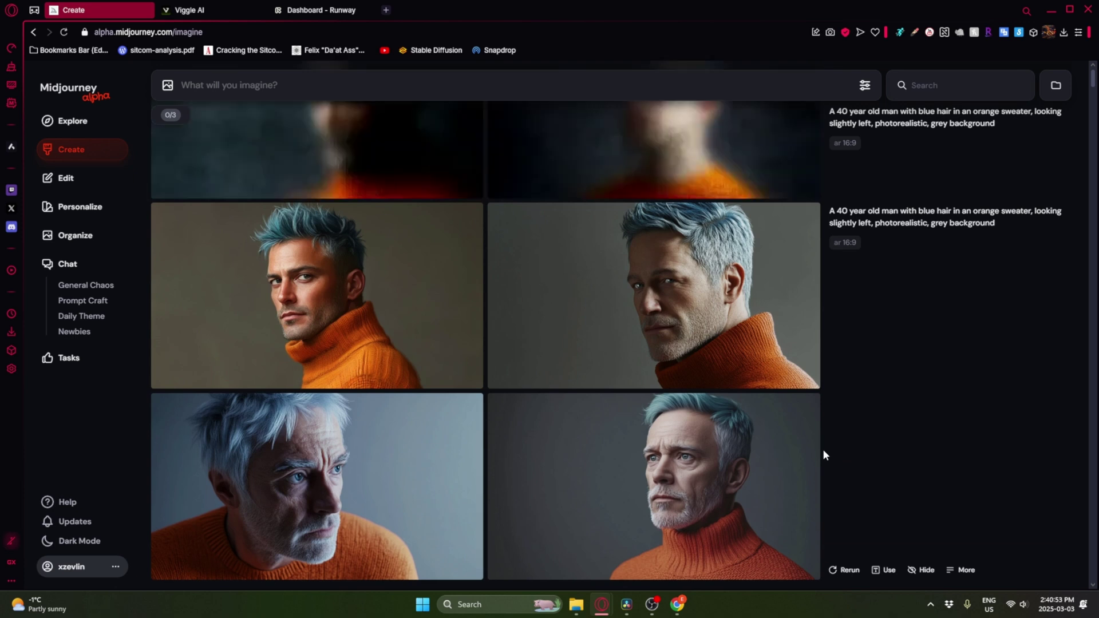
{"action": "scroll", "coordinate": [807, 418], "scroll_direction": "up", "scroll_amount": 6}
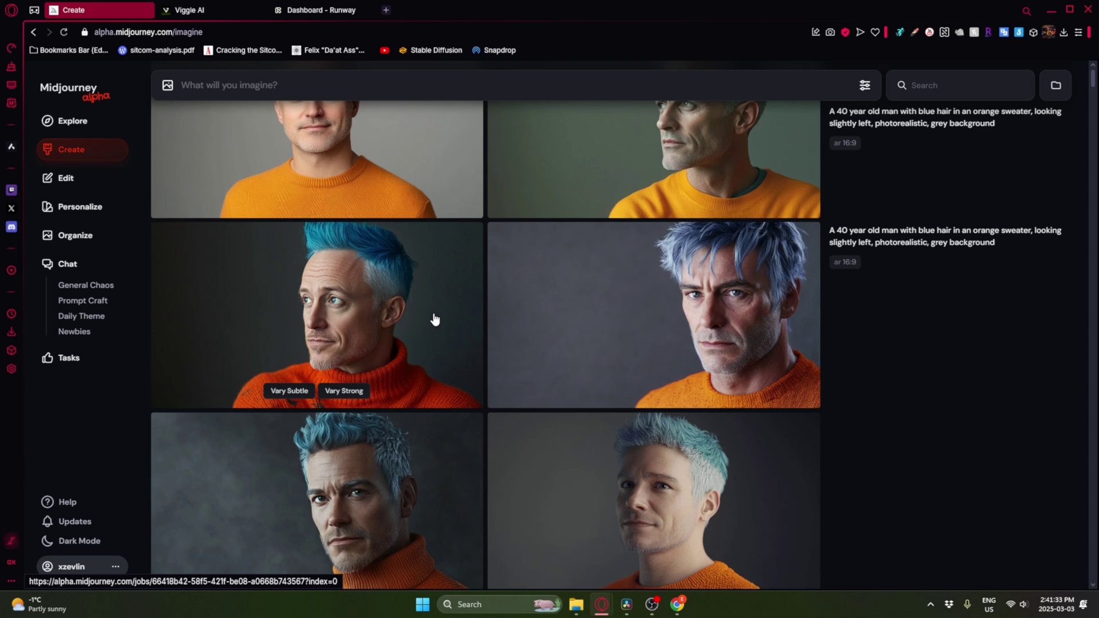
{"action": "right_click", "coordinate": [382, 318]}
{"action": "mouse_move", "coordinate": [420, 404]}
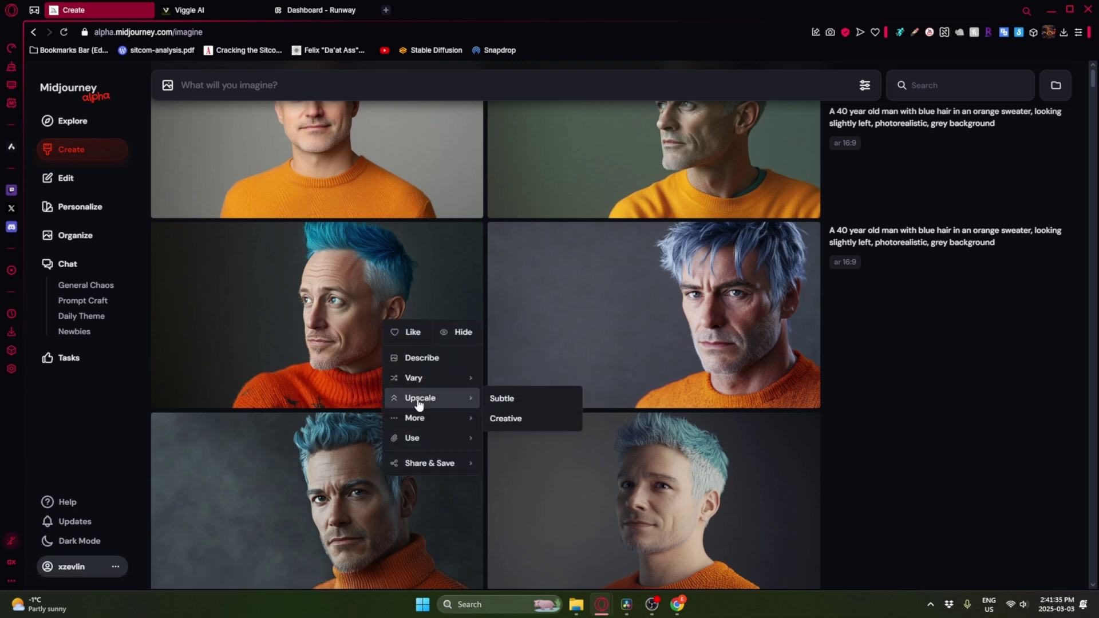
{"action": "mouse_move", "coordinate": [417, 436]}
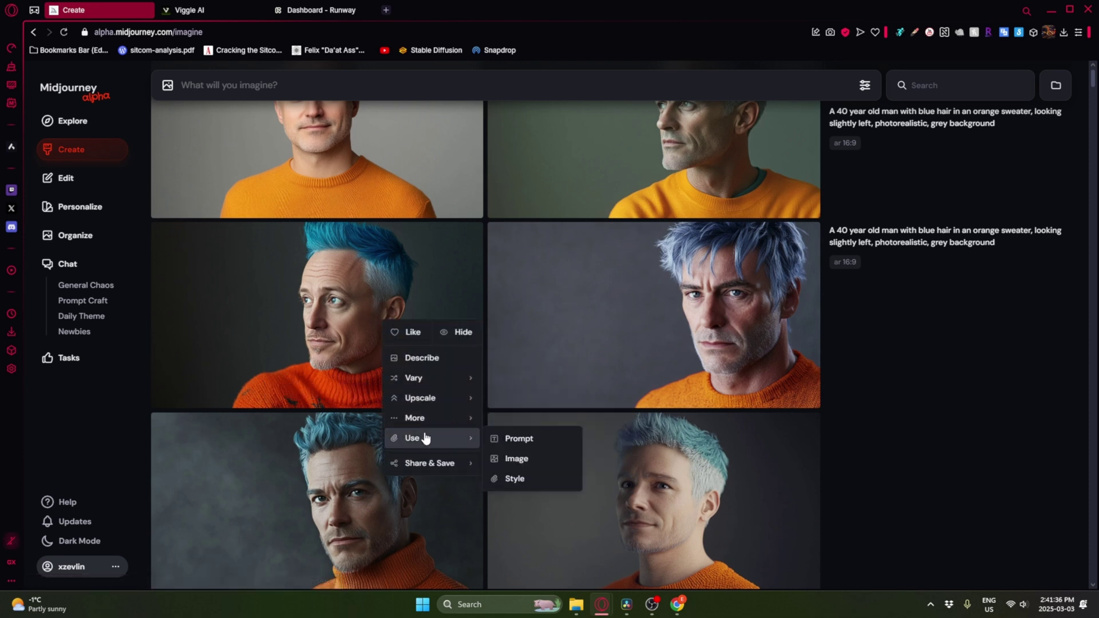
{"action": "left_click", "coordinate": [519, 459]}
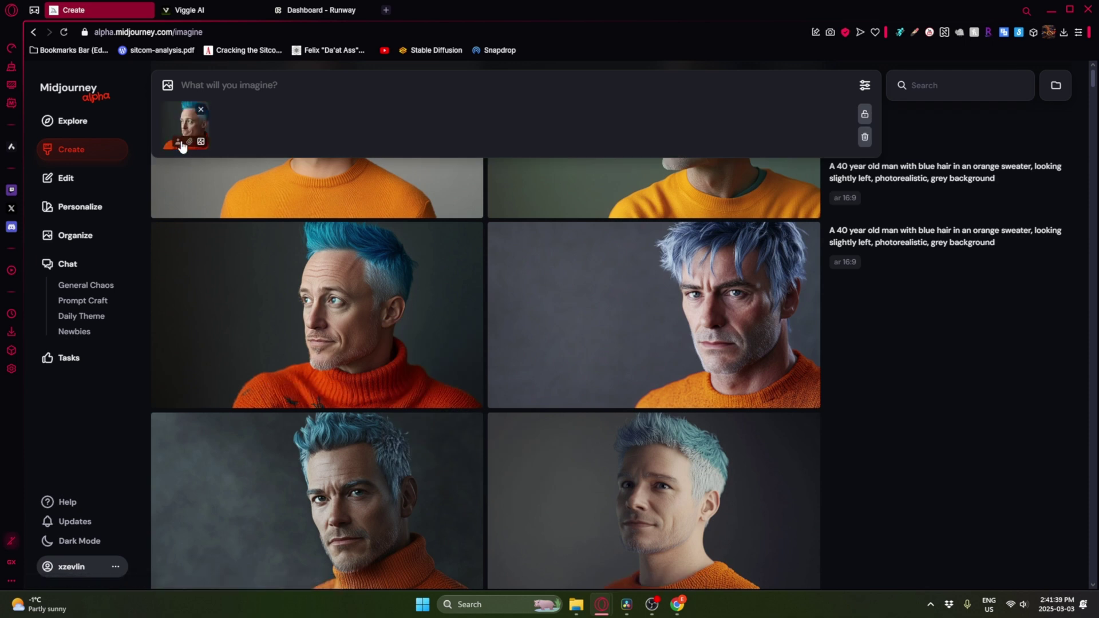
{"action": "left_click", "coordinate": [178, 144]}
Expand the spaceship image of the man in the plain orange turtleneck by scaling it to 56%, moving it upward, and submitting the edit.
{"action": "scroll", "coordinate": [515, 229], "scroll_direction": "up", "scroll_amount": 5}
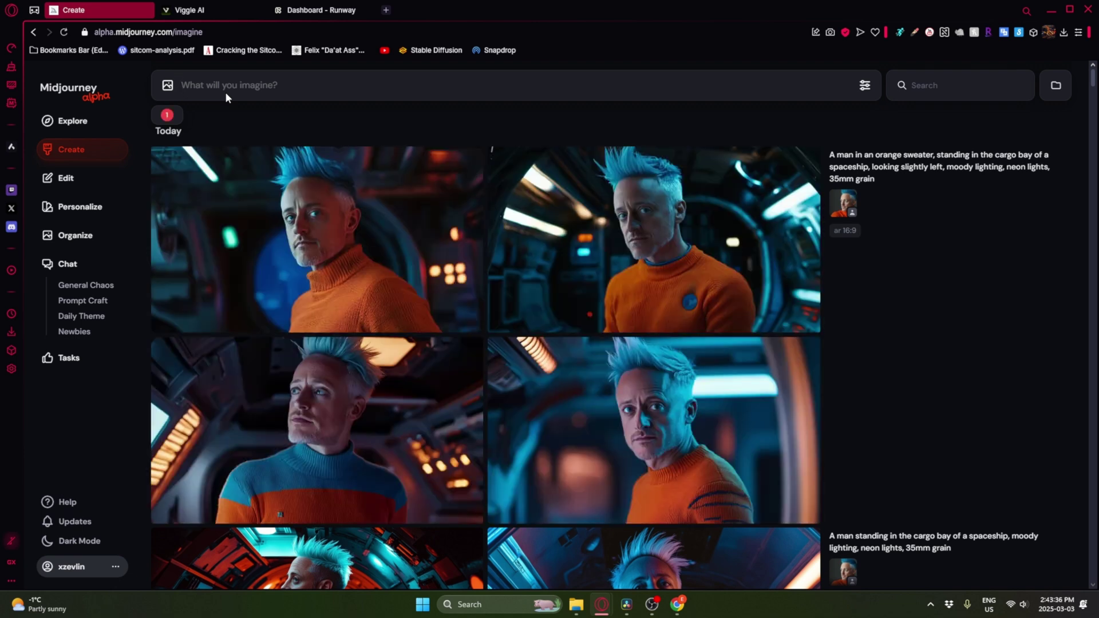
{"action": "left_click", "coordinate": [430, 202]}
{"action": "key", "text": "Right"}
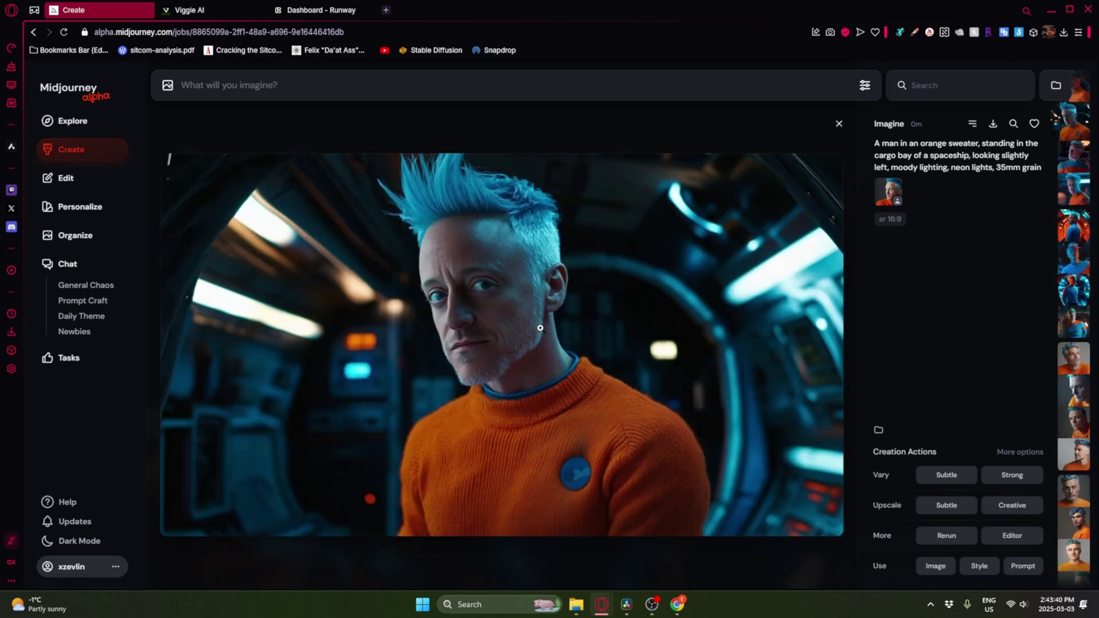
{"action": "key", "text": "Right"}
{"action": "key", "text": "Right"}
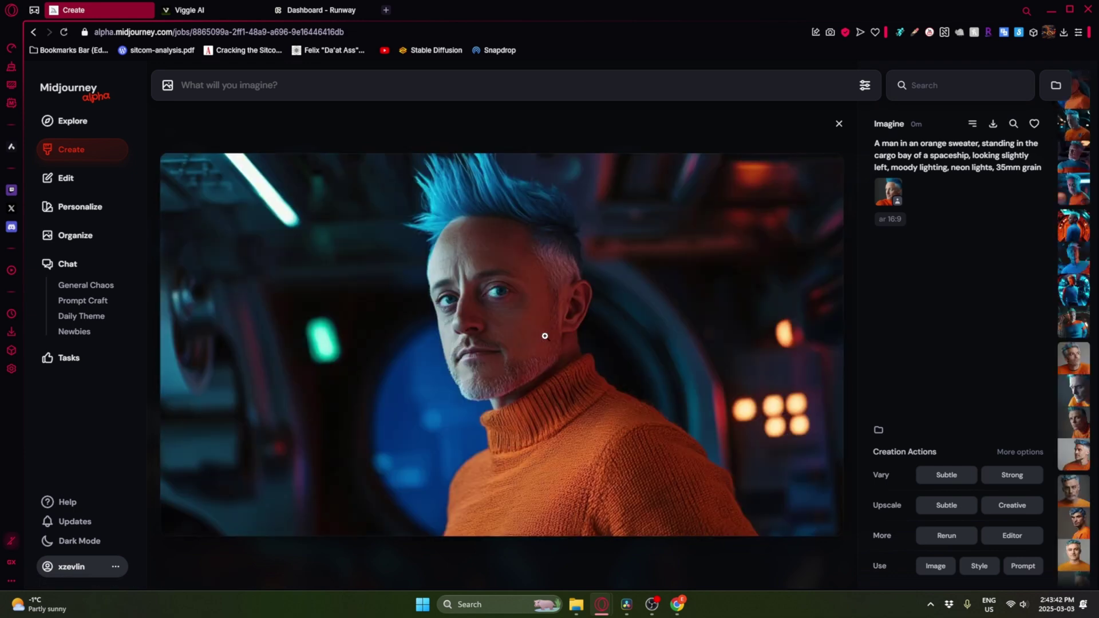
{"action": "left_click", "coordinate": [1010, 535]}
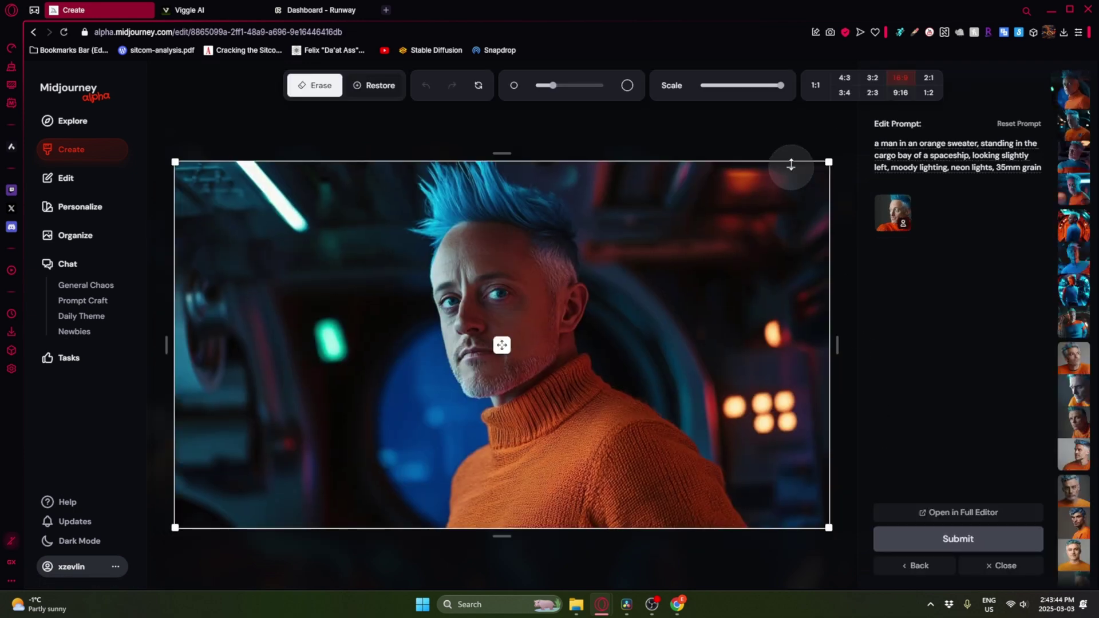
{"action": "left_click_drag", "start_coordinate": [781, 87], "coordinate": [742, 86]}
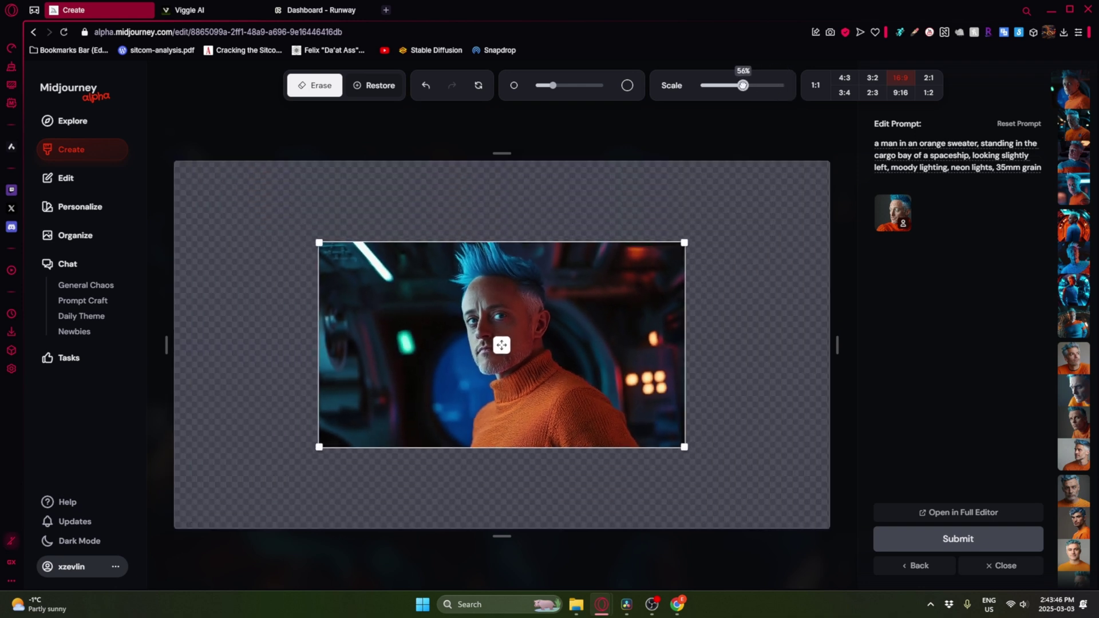
{"action": "left_click_drag", "start_coordinate": [501, 345], "coordinate": [497, 285]}
{"action": "left_click", "coordinate": [973, 538]}
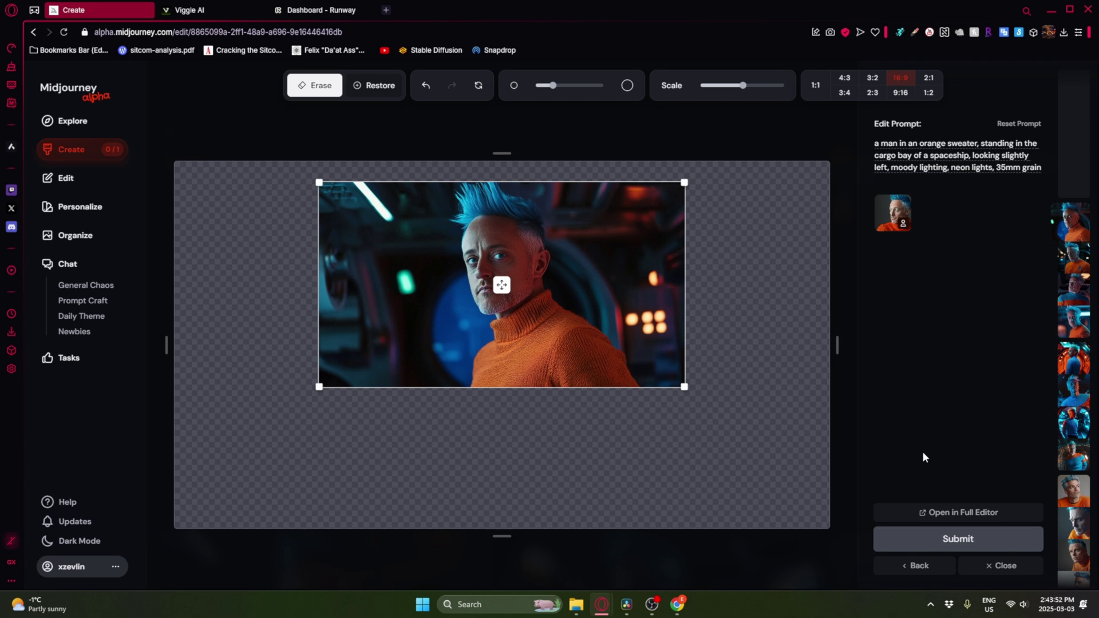
Open the expanded result where the orange sweater has blue stripes and upscale it with the Subtle option.
{"action": "left_click", "coordinate": [87, 148]}
{"action": "left_click", "coordinate": [395, 240]}
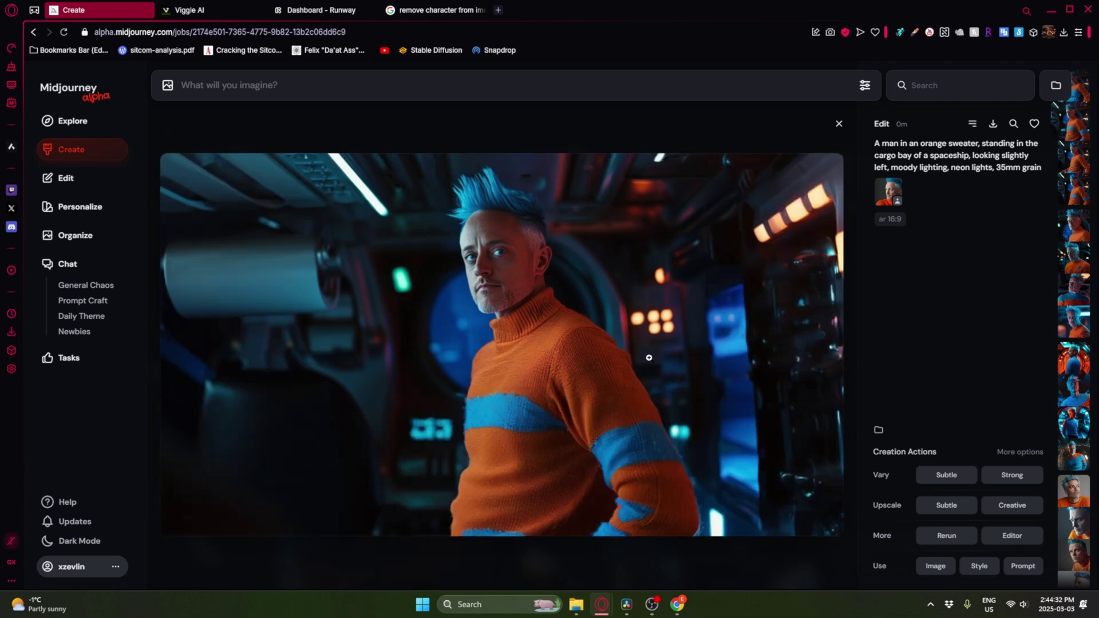
{"action": "left_click", "coordinate": [957, 506]}
Expand the striped-sweater edit on a 1:1 canvas by shrinking the image, aligning it with the canvas's upper edge, and submitting it.
{"action": "left_click", "coordinate": [71, 149]}
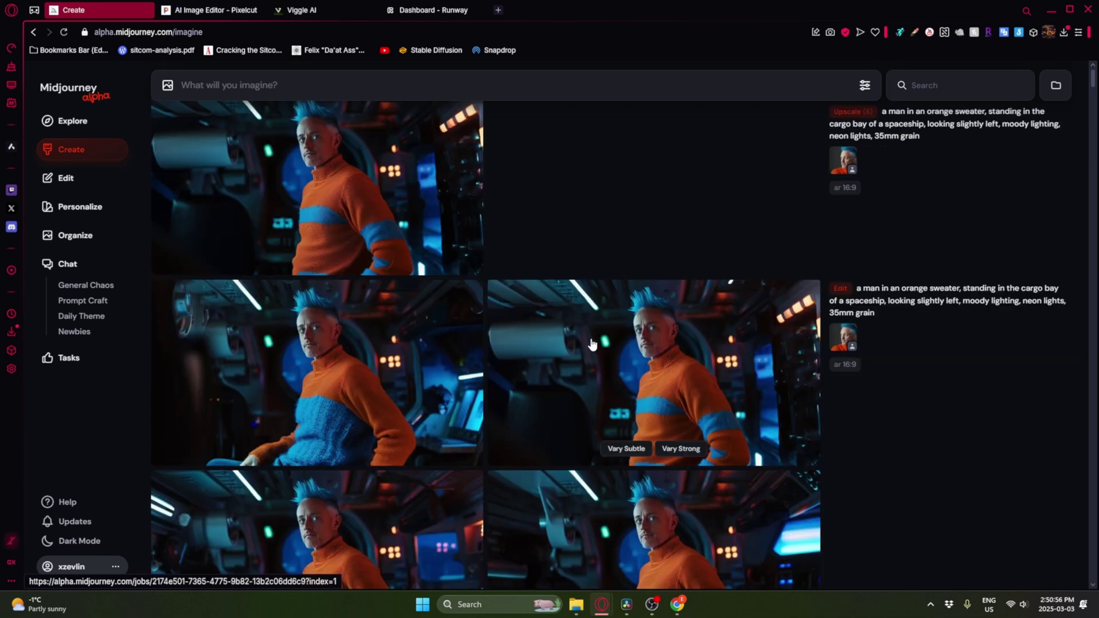
{"action": "left_click", "coordinate": [548, 315]}
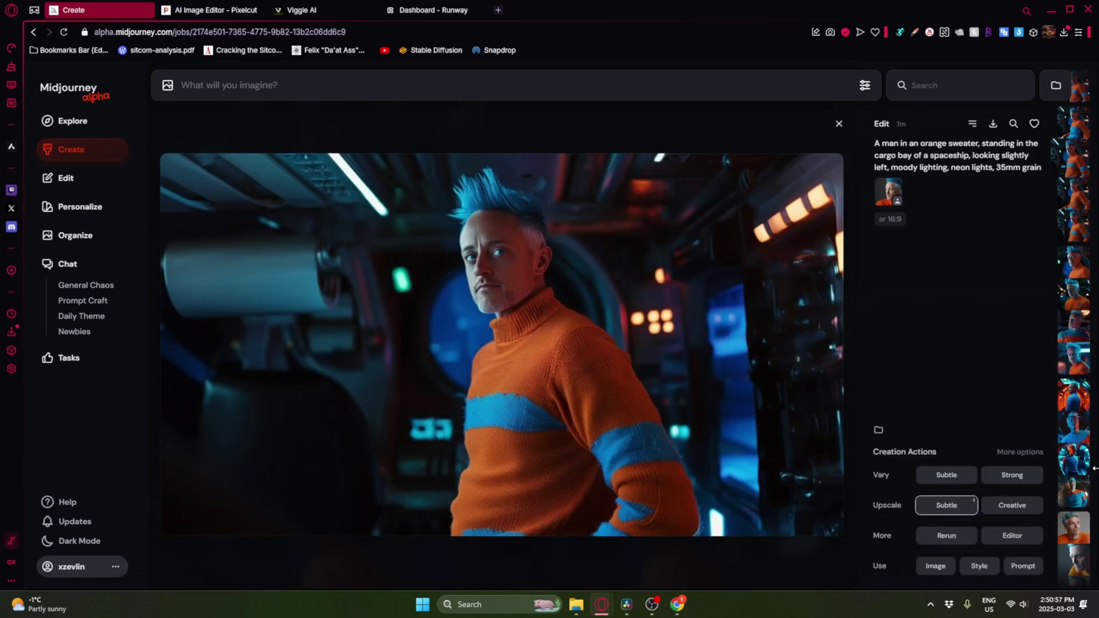
{"action": "left_click", "coordinate": [1008, 535]}
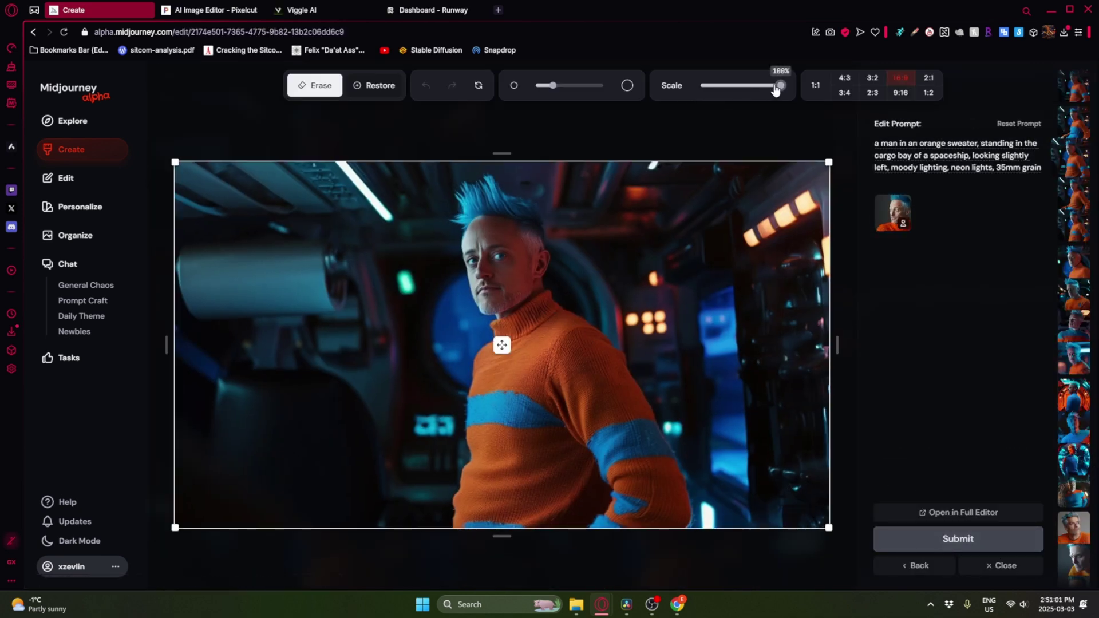
{"action": "left_click_drag", "start_coordinate": [775, 88], "coordinate": [729, 91]}
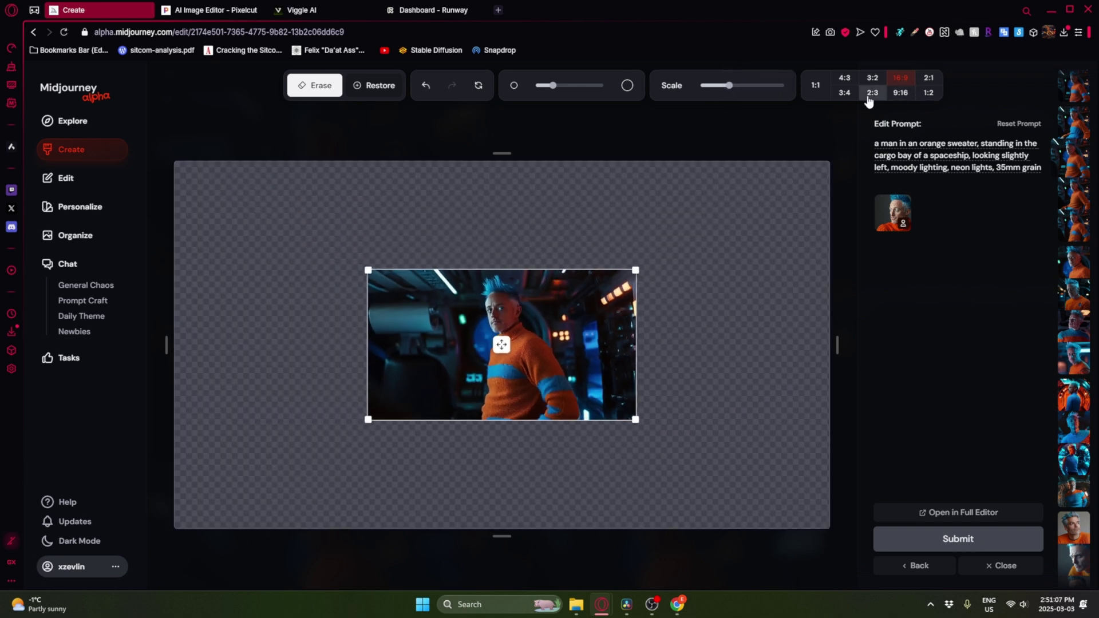
{"action": "left_click", "coordinate": [816, 85]}
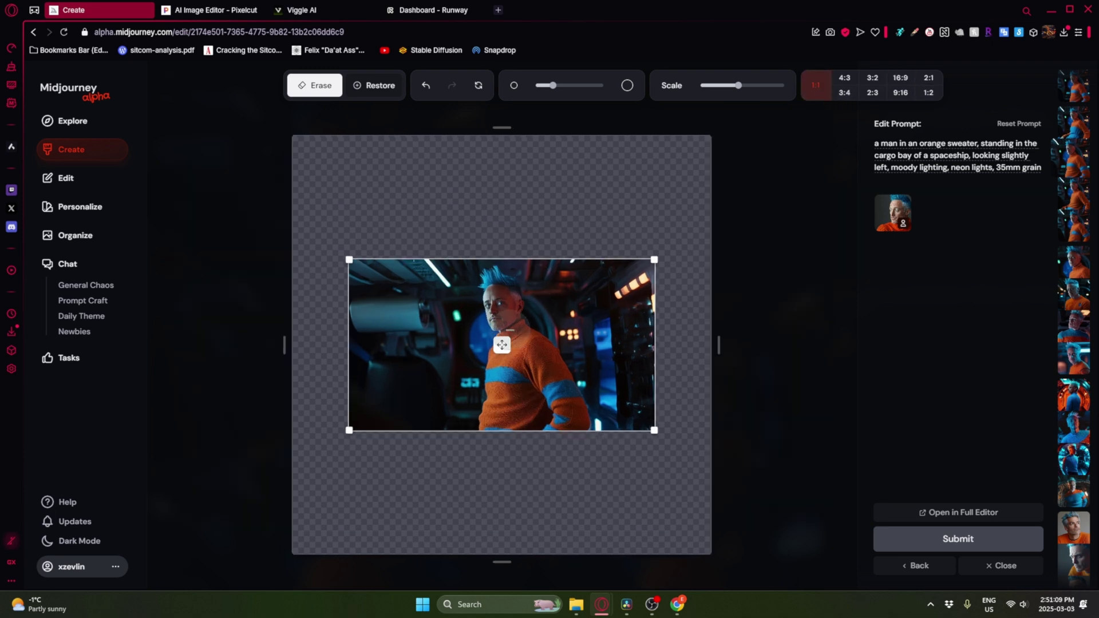
{"action": "left_click_drag", "start_coordinate": [502, 344], "coordinate": [501, 224]}
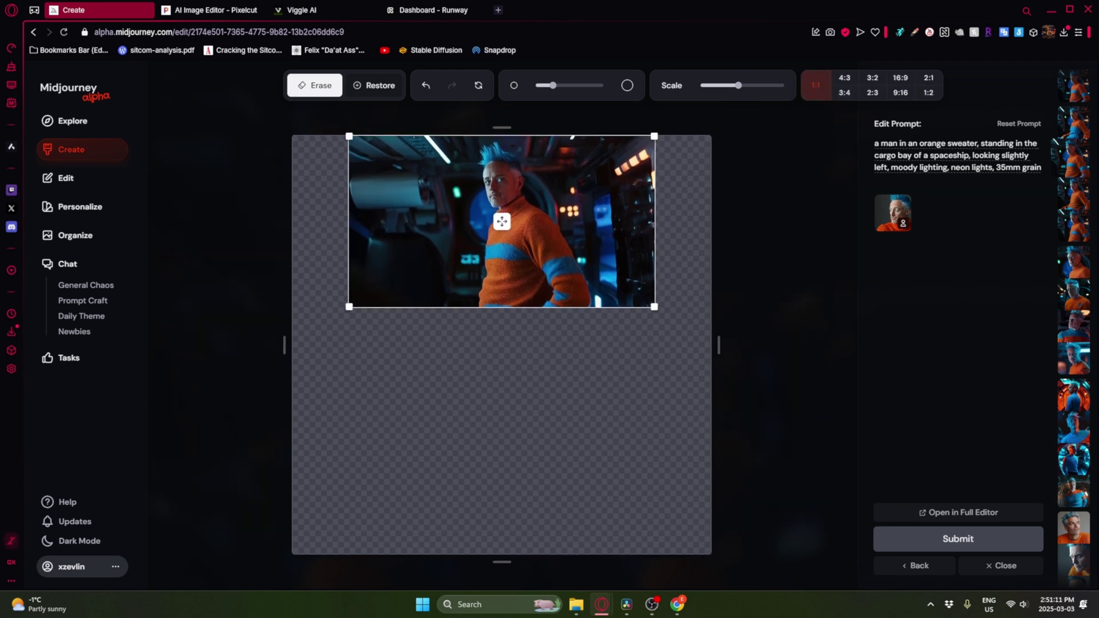
{"action": "left_click", "coordinate": [967, 541]}
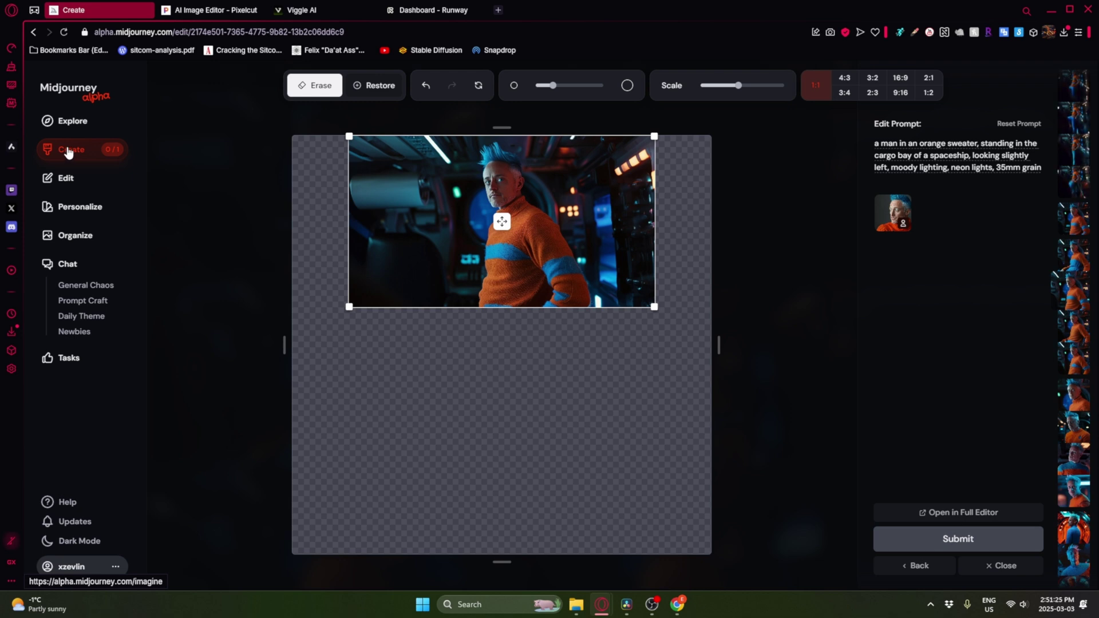
Upscale the full-body result of the man standing in blue trousers with the Subtle option and save the PNG to Downloads.
{"action": "left_click", "coordinate": [67, 150]}
{"action": "left_click", "coordinate": [559, 551]}
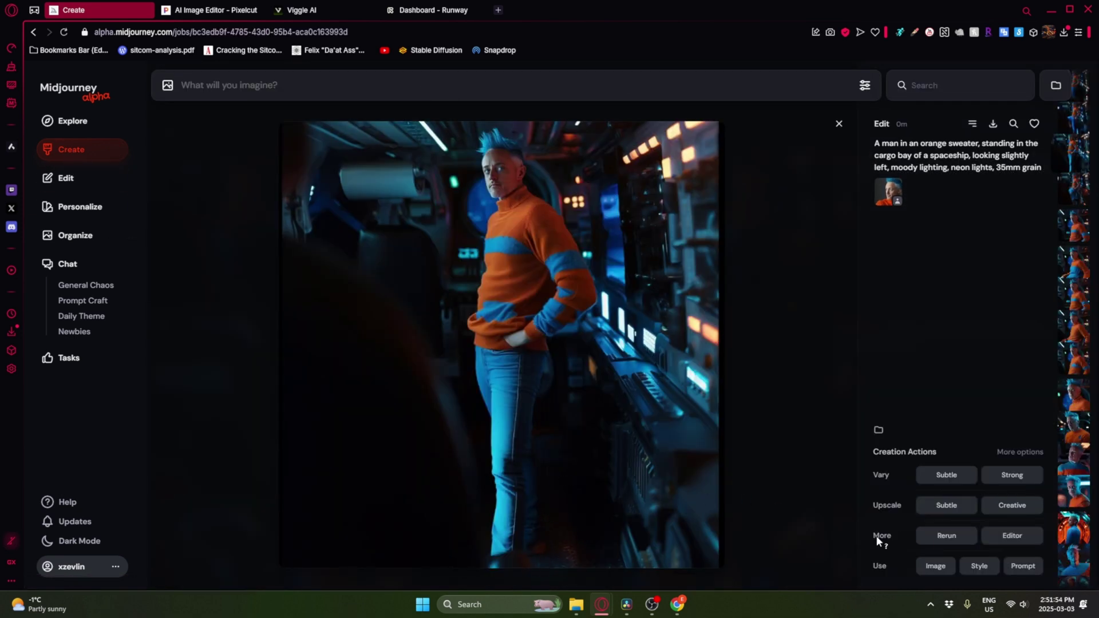
{"action": "right_click", "coordinate": [585, 218]}
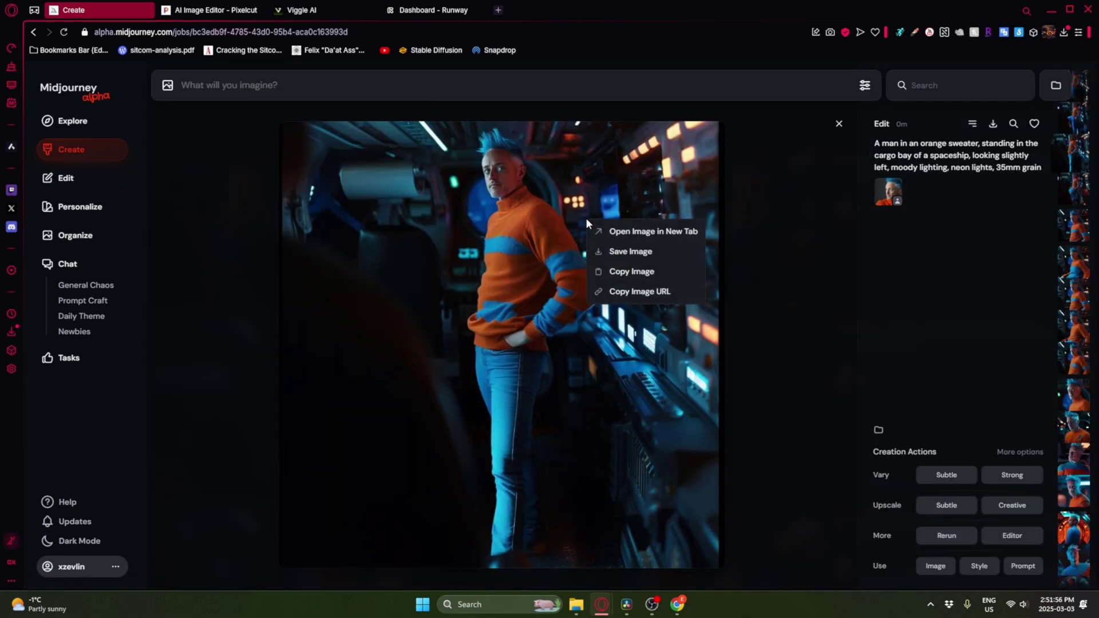
{"action": "left_click", "coordinate": [1004, 384]}
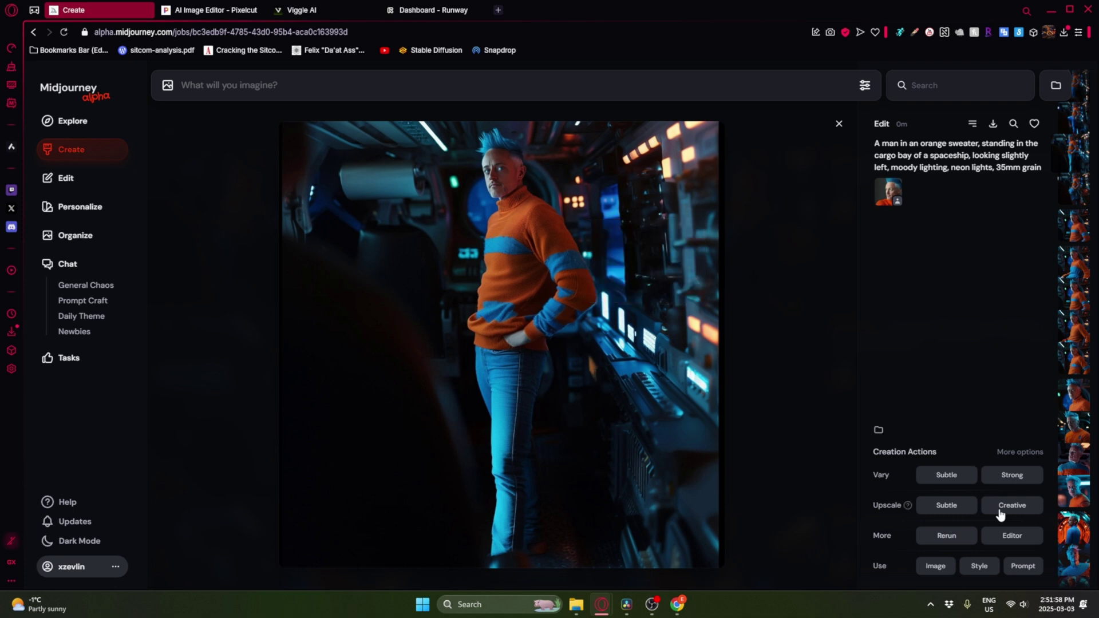
{"action": "left_click", "coordinate": [944, 506]}
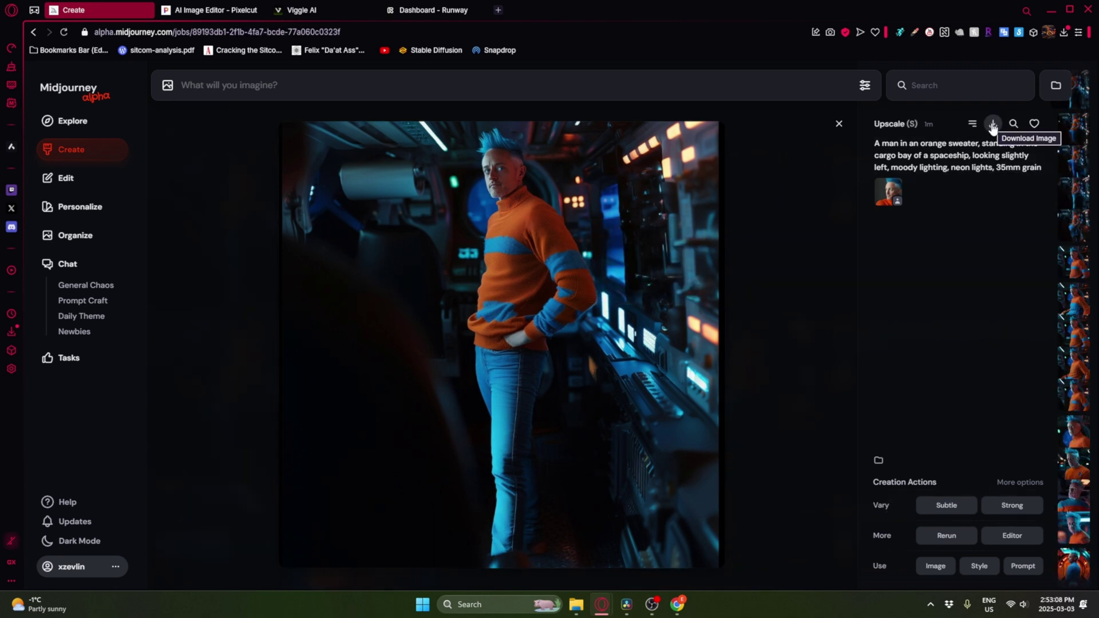
{"action": "left_click", "coordinate": [993, 125]}
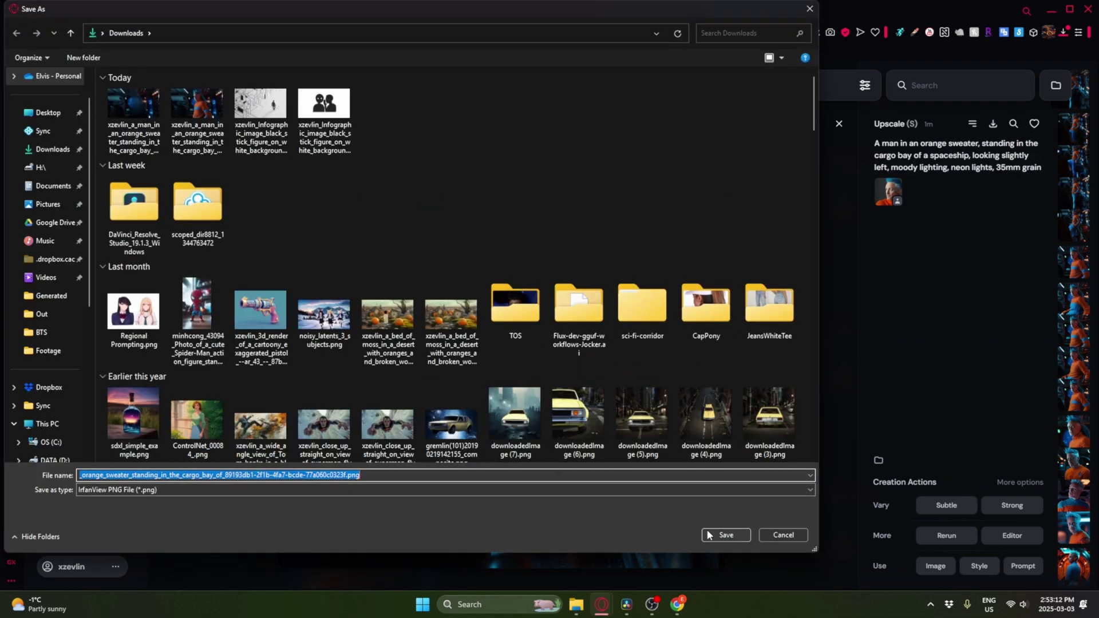
{"action": "left_click", "coordinate": [725, 534]}
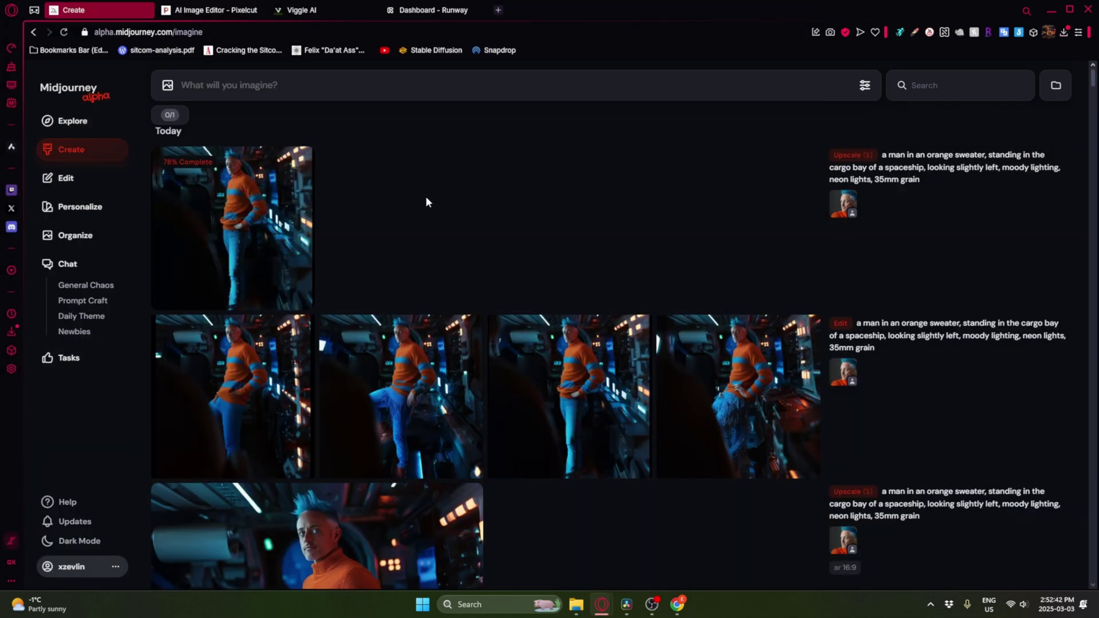
Switch to Pixelcut's people remover and upload the spaceship image of the man in the striped orange sweater from Downloads.
{"action": "scroll", "coordinate": [458, 326], "scroll_direction": "down", "scroll_amount": 4}
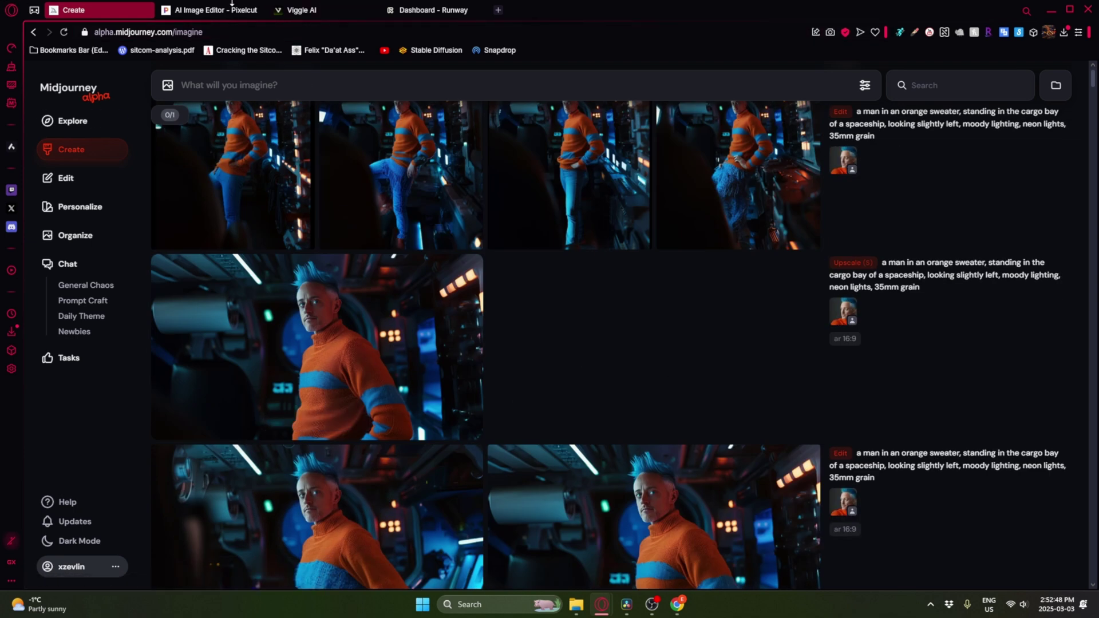
{"action": "left_click", "coordinate": [231, 10]}
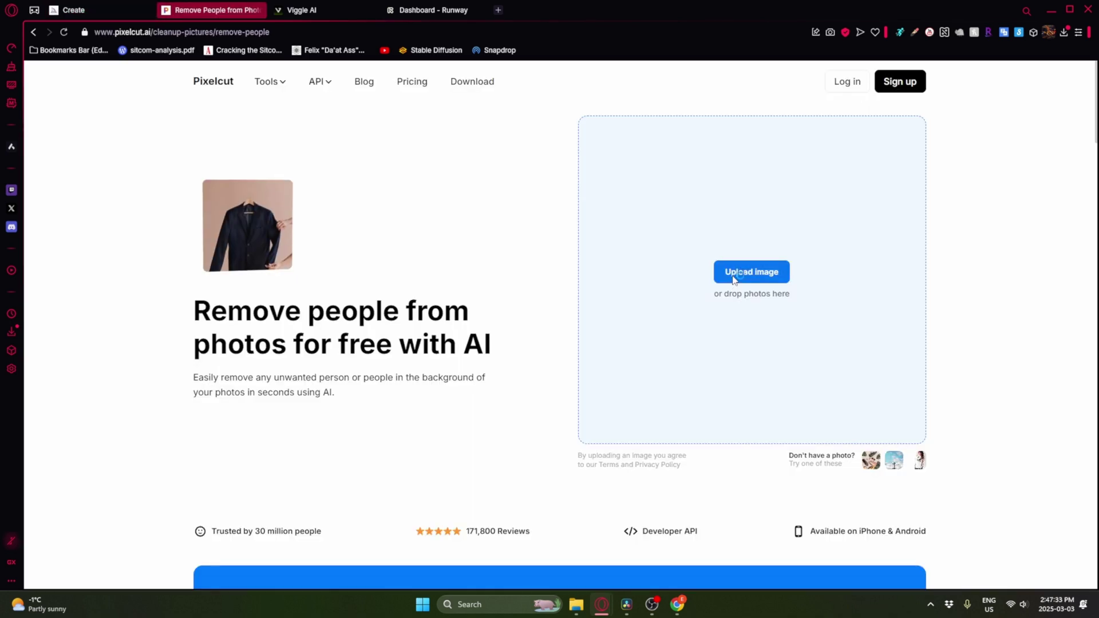
{"action": "left_click", "coordinate": [734, 275]}
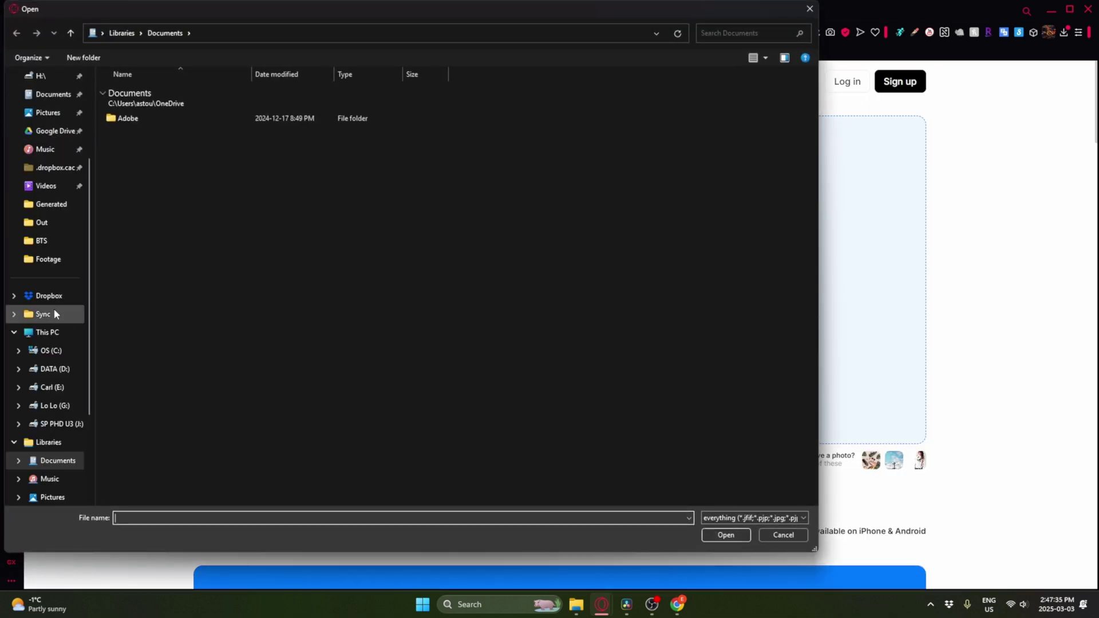
{"action": "scroll", "coordinate": [50, 249], "scroll_direction": "up", "scroll_amount": 3}
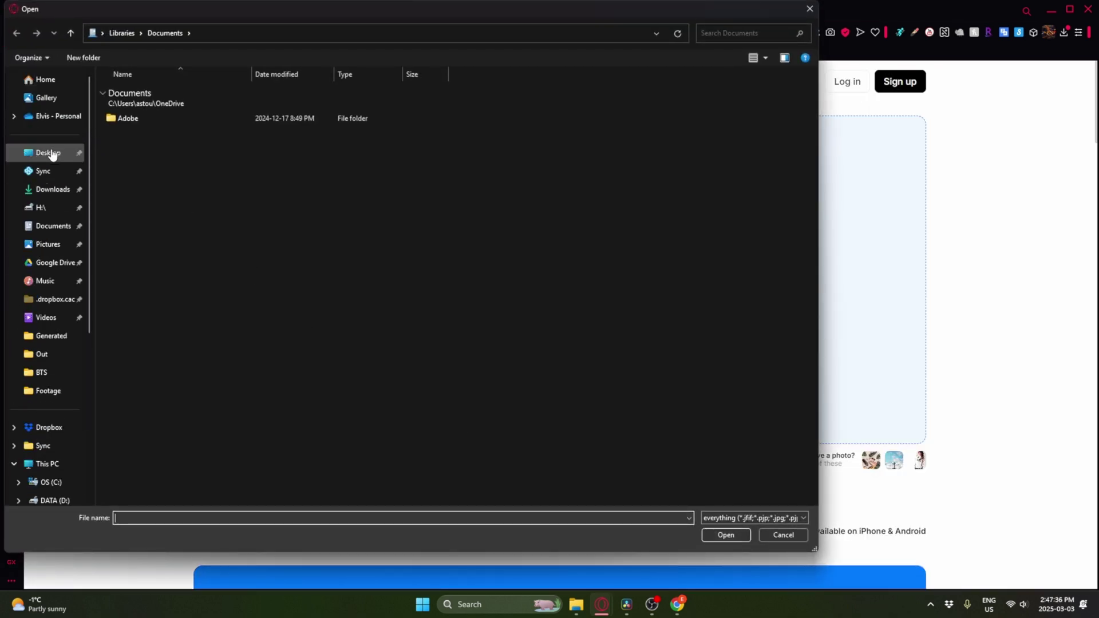
{"action": "left_click", "coordinate": [53, 190]}
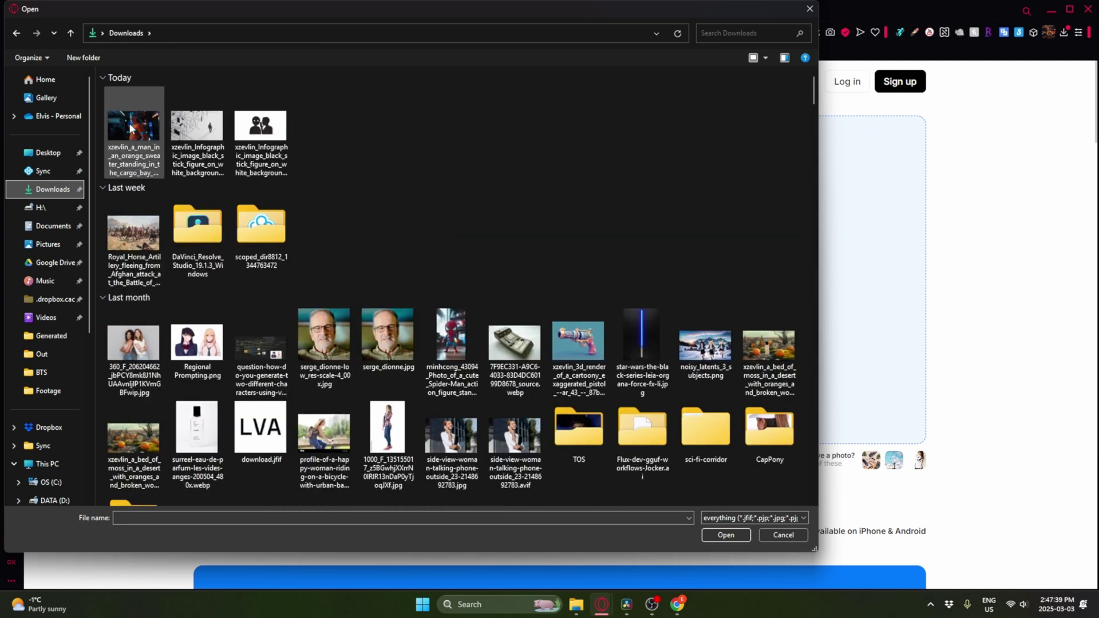
{"action": "double_click", "coordinate": [128, 127]}
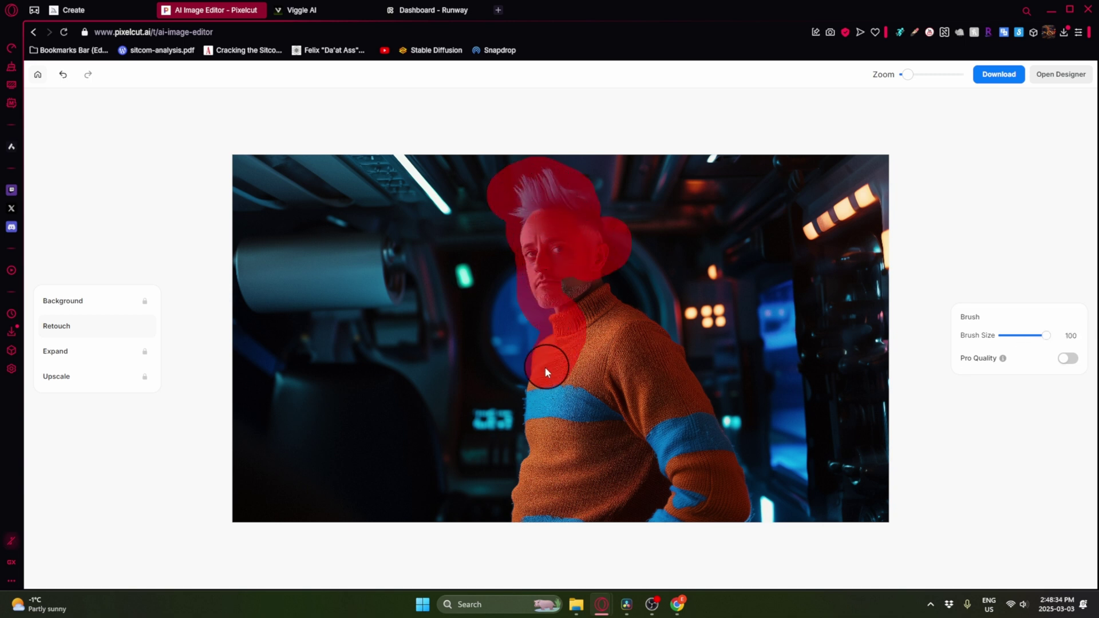
Brush over the man's whole body with the size 100 Retouch brush and erase him from the spaceship image.
{"action": "mouse_move", "coordinate": [506, 491]}
{"action": "left_mouse_down"}
{"action": "mouse_move", "coordinate": [516, 516]}
{"action": "mouse_move", "coordinate": [664, 509]}
{"action": "mouse_move", "coordinate": [726, 518]}
{"action": "left_mouse_up"}
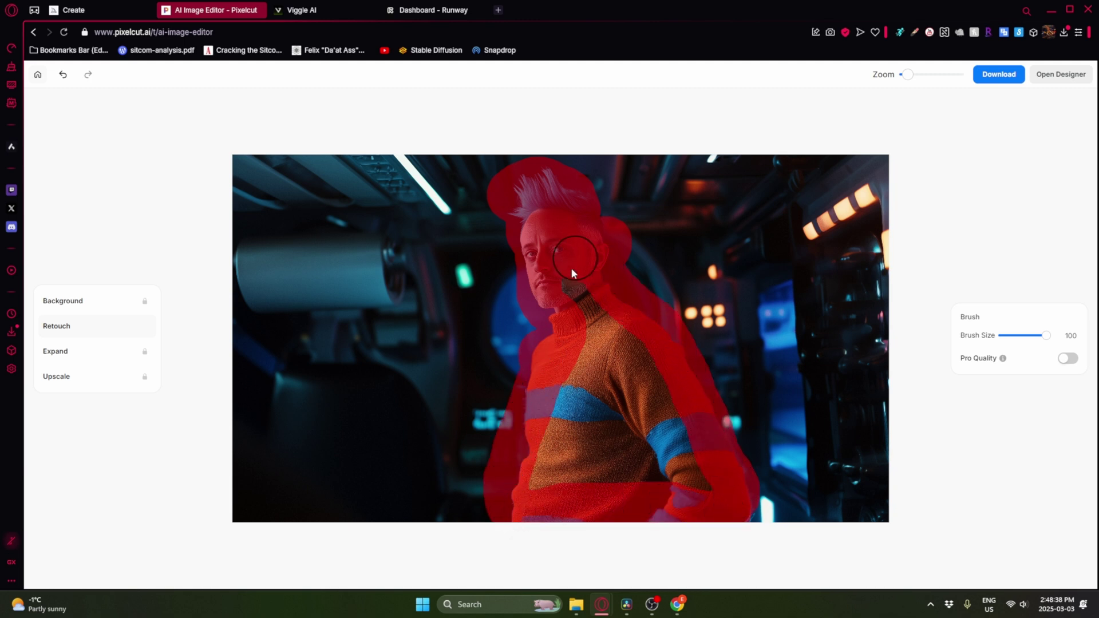
{"action": "left_click_drag", "start_coordinate": [572, 269], "coordinate": [662, 444]}
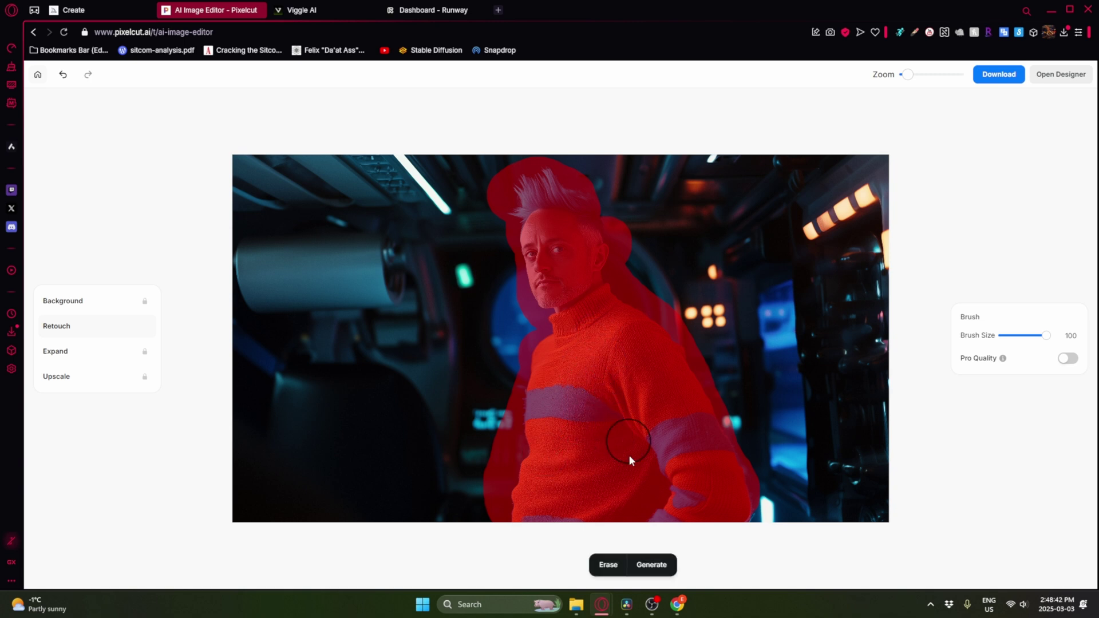
{"action": "left_click", "coordinate": [602, 568]}
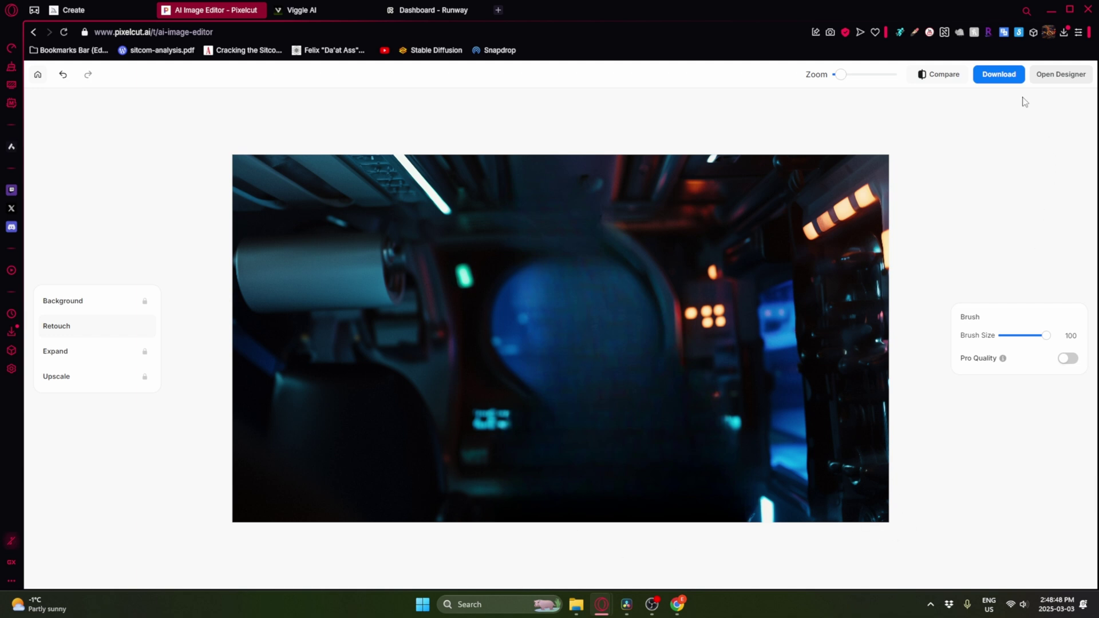
Compare the image before and after the removal and save the empty spaceship background as a PNG in Downloads.
{"action": "left_click", "coordinate": [927, 76]}
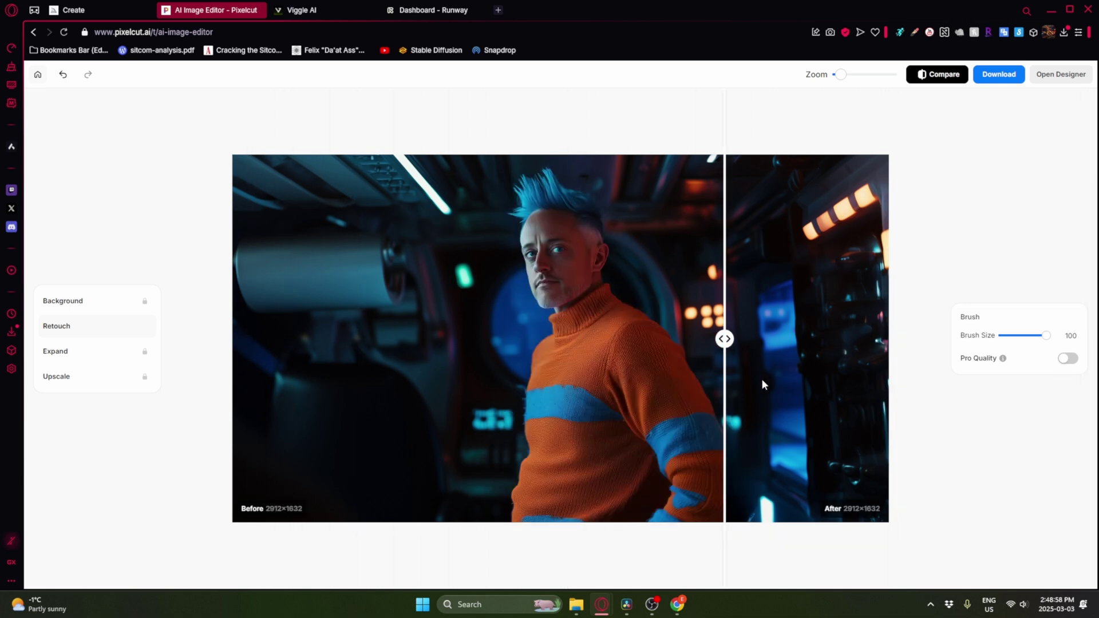
{"action": "left_click", "coordinate": [998, 74]}
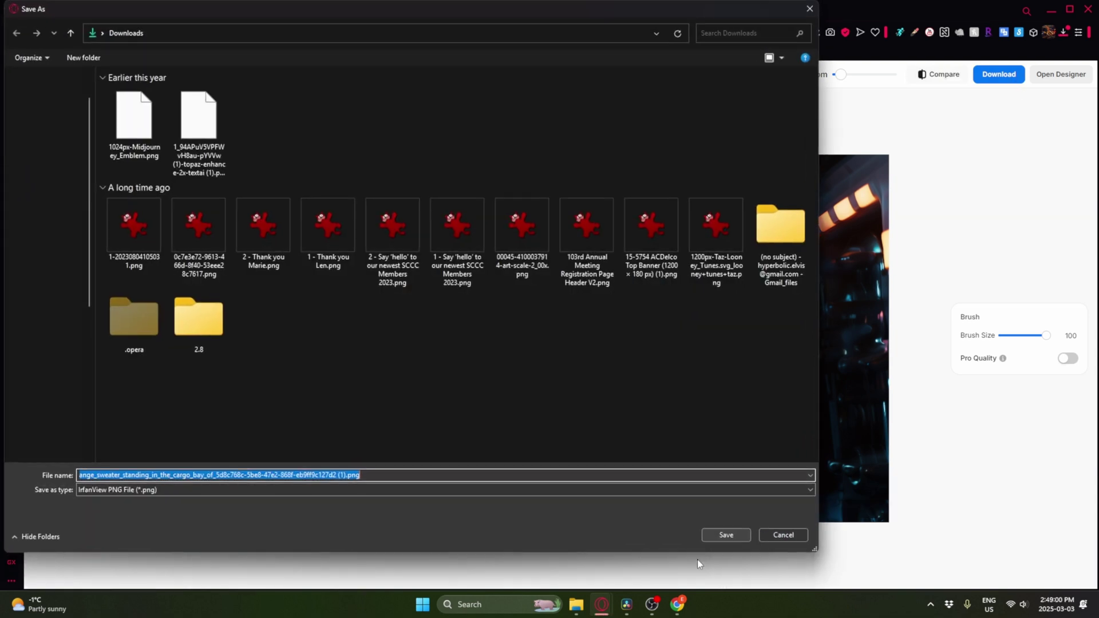
{"action": "left_click", "coordinate": [736, 536]}
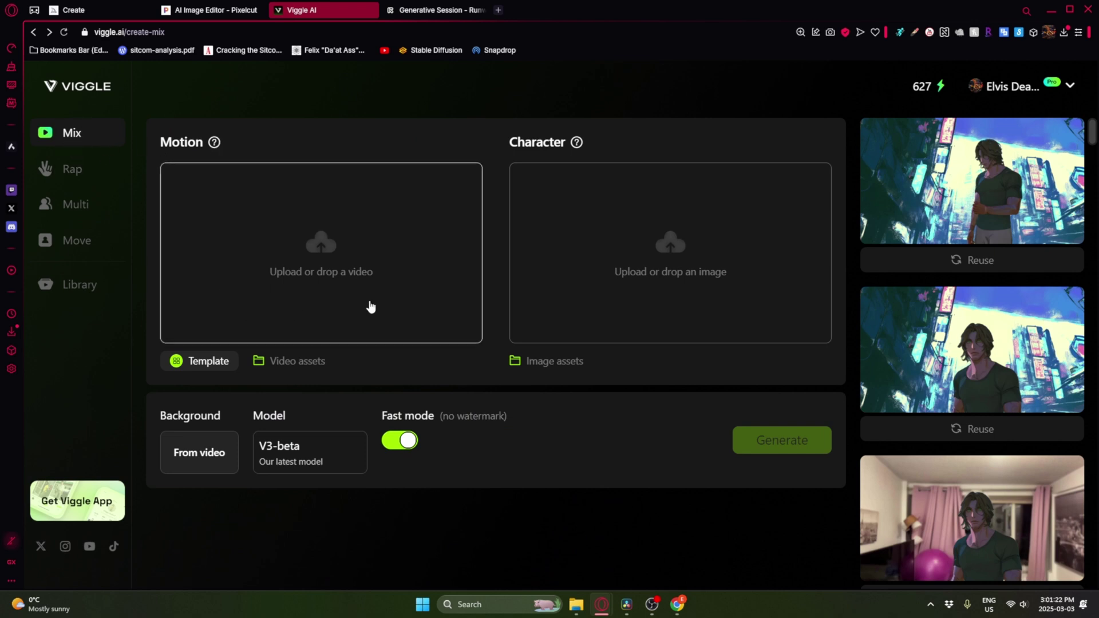
In Viggle's Mix tool, upload the clip of the man in the black T-shirt from the Footage folder as the motion video.
{"action": "left_click", "coordinate": [335, 238]}
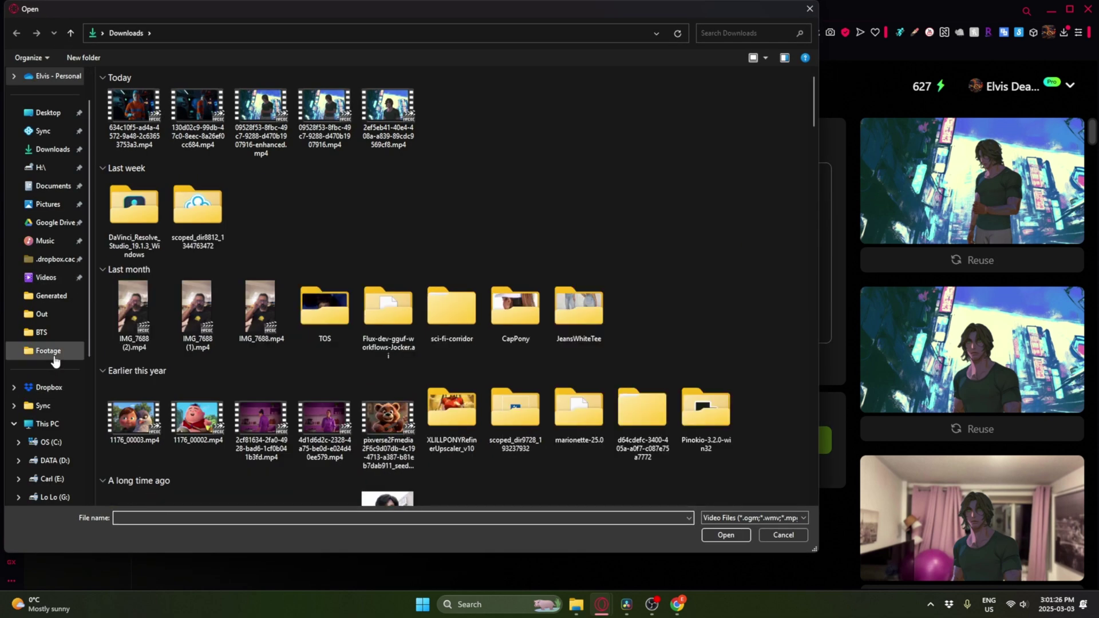
{"action": "left_click", "coordinate": [54, 359]}
{"action": "double_click", "coordinate": [586, 228]}
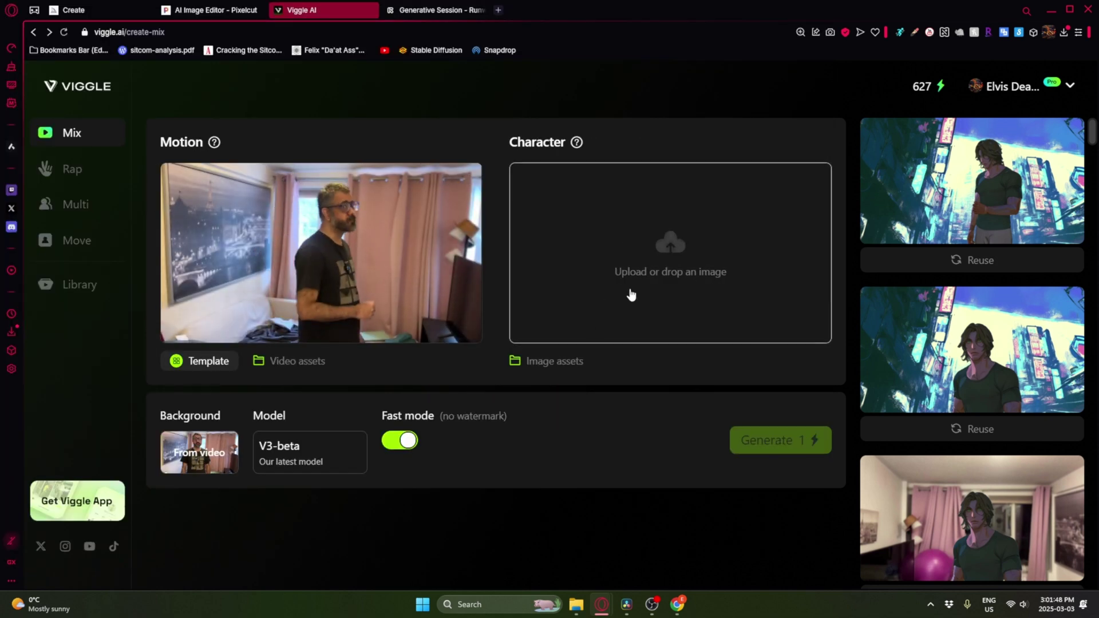
Upload the full-body spaceship image of the man in the striped orange sweater from Downloads as the character.
{"action": "left_click", "coordinate": [670, 250]}
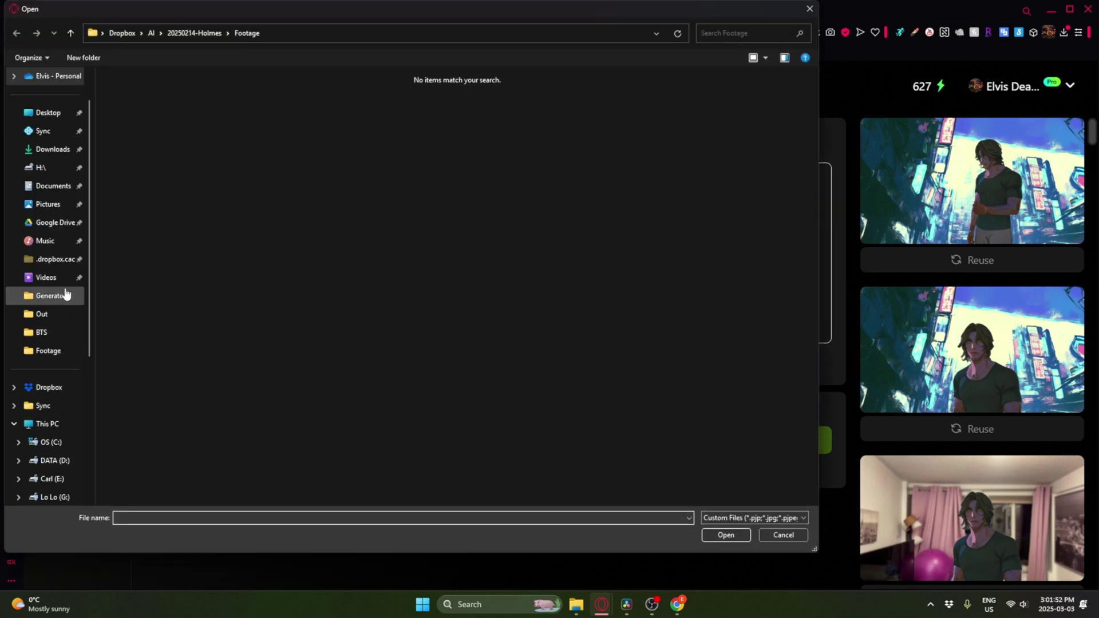
{"action": "left_click", "coordinate": [67, 185]}
{"action": "left_click", "coordinate": [68, 151]}
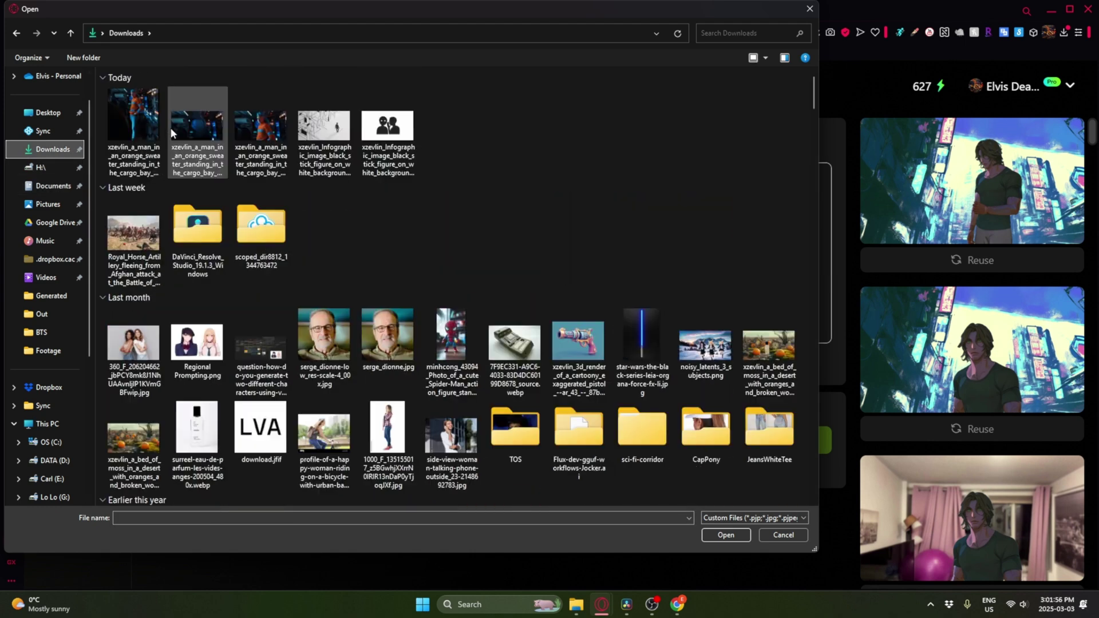
{"action": "double_click", "coordinate": [151, 121]}
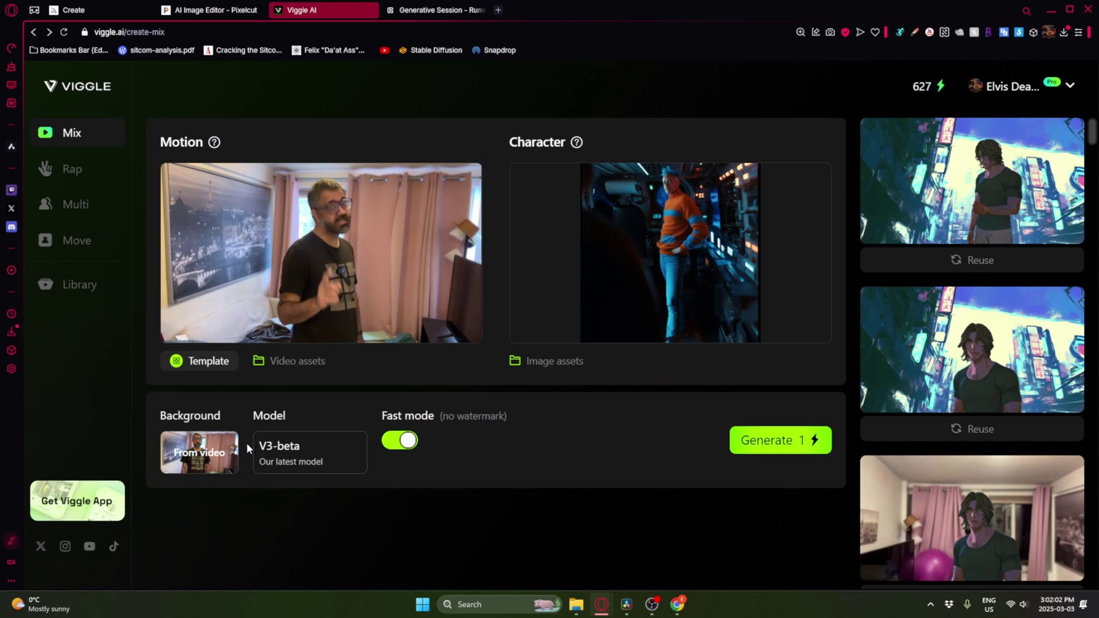
Replace the mix's video background with the empty spaceship PNG from Downloads.
{"action": "mouse_move", "coordinate": [296, 316]}
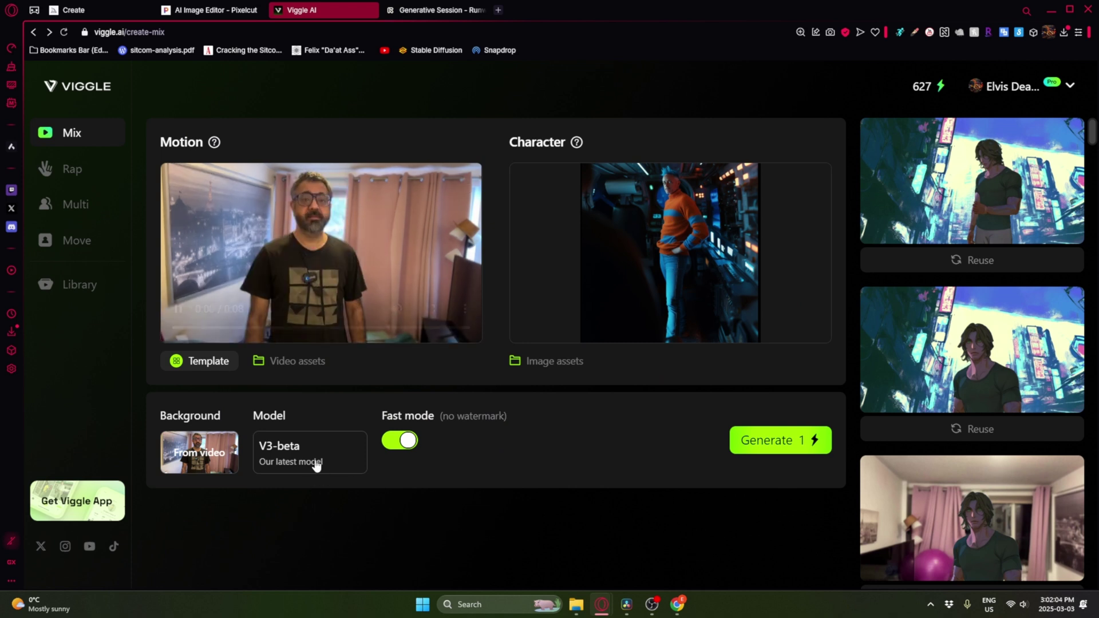
{"action": "left_click", "coordinate": [205, 456]}
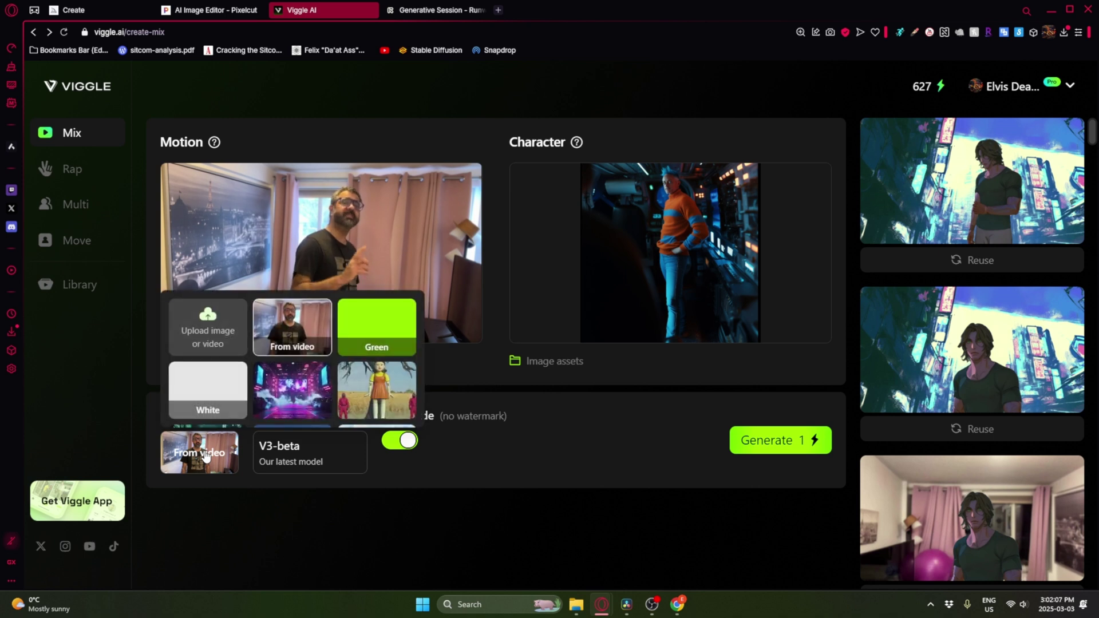
{"action": "left_click", "coordinate": [237, 335]}
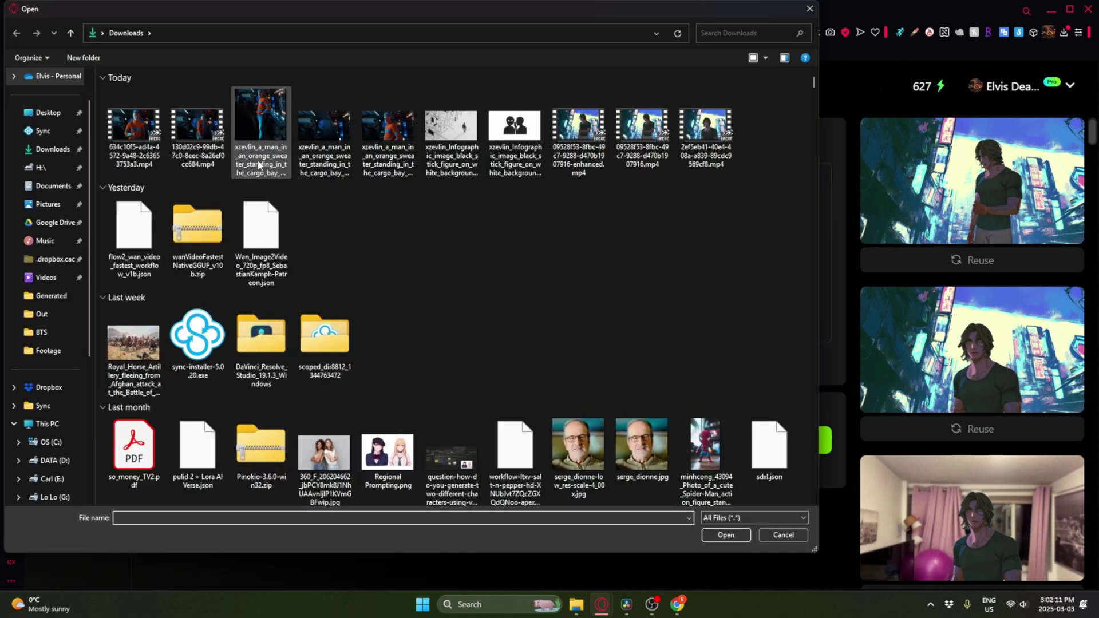
{"action": "left_click", "coordinate": [336, 125]}
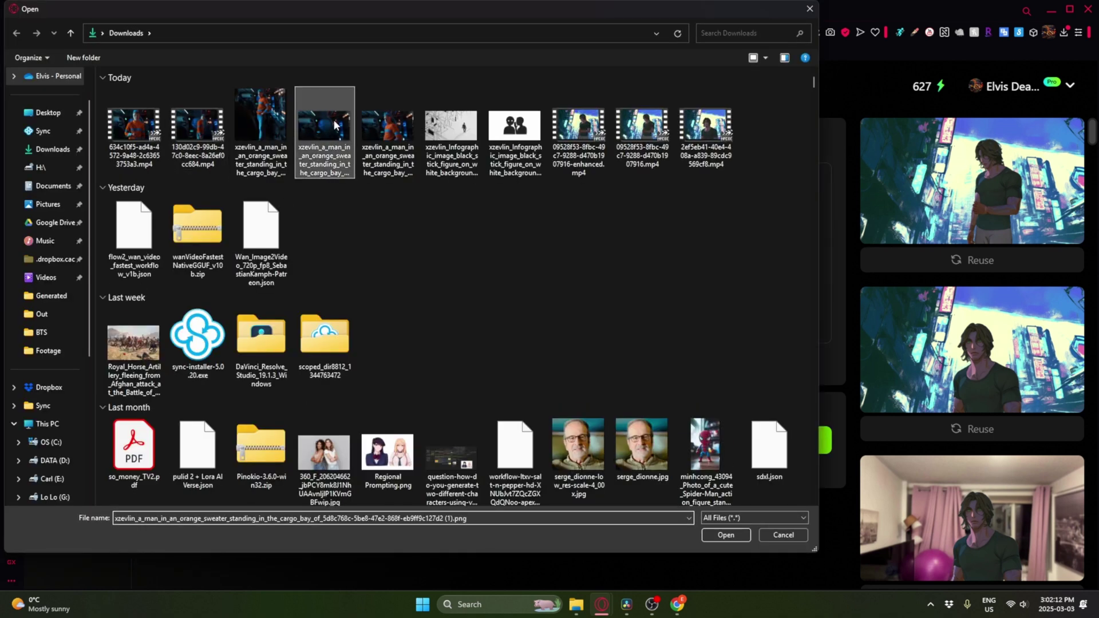
{"action": "double_click", "coordinate": [336, 125]}
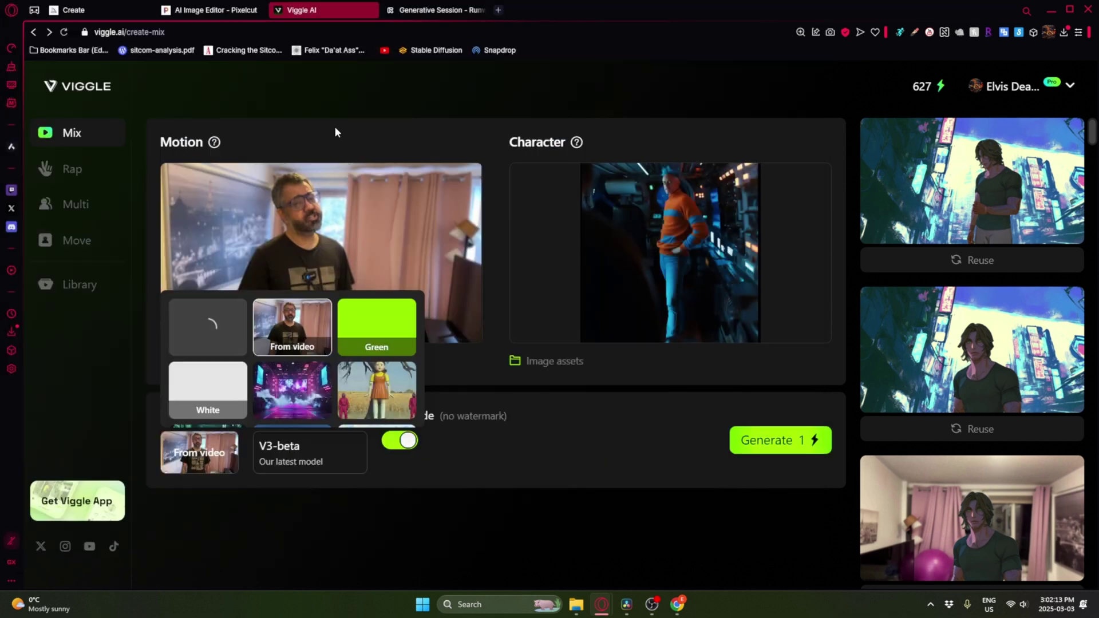
{"action": "left_click", "coordinate": [584, 507]}
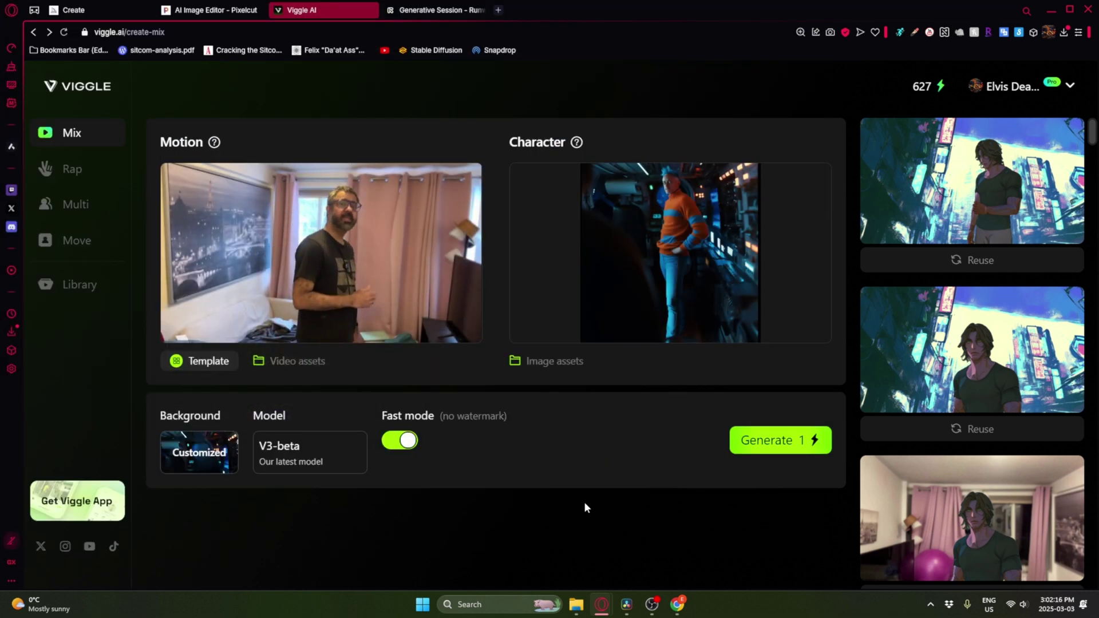
Generate the character mix and download the resulting spaceship video as an MP4 to Downloads.
{"action": "left_click", "coordinate": [802, 440]}
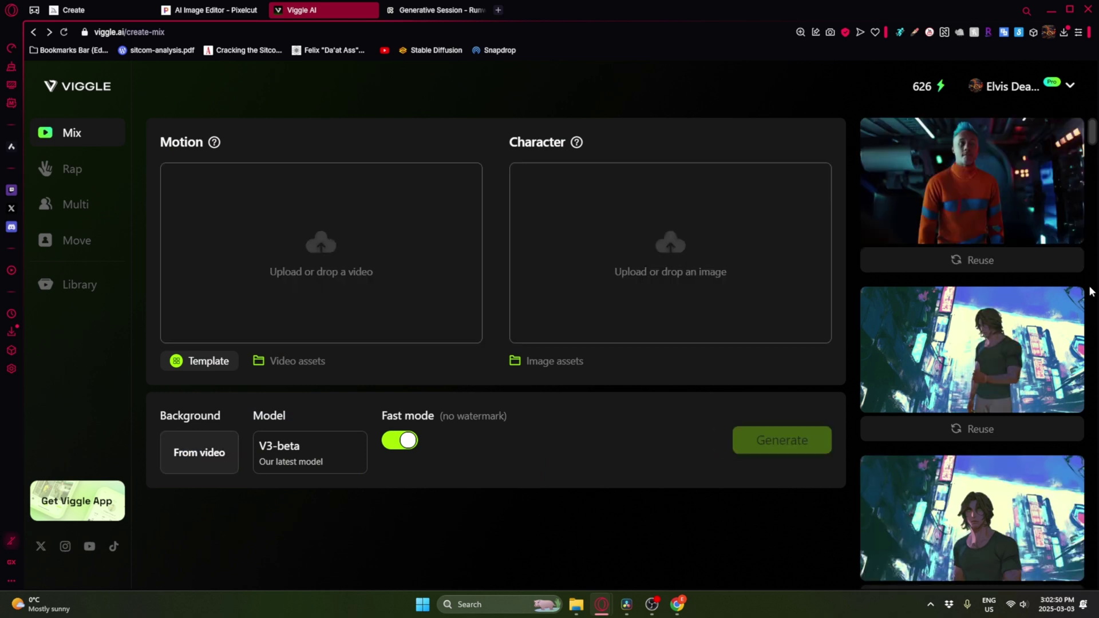
{"action": "left_click", "coordinate": [1079, 235]}
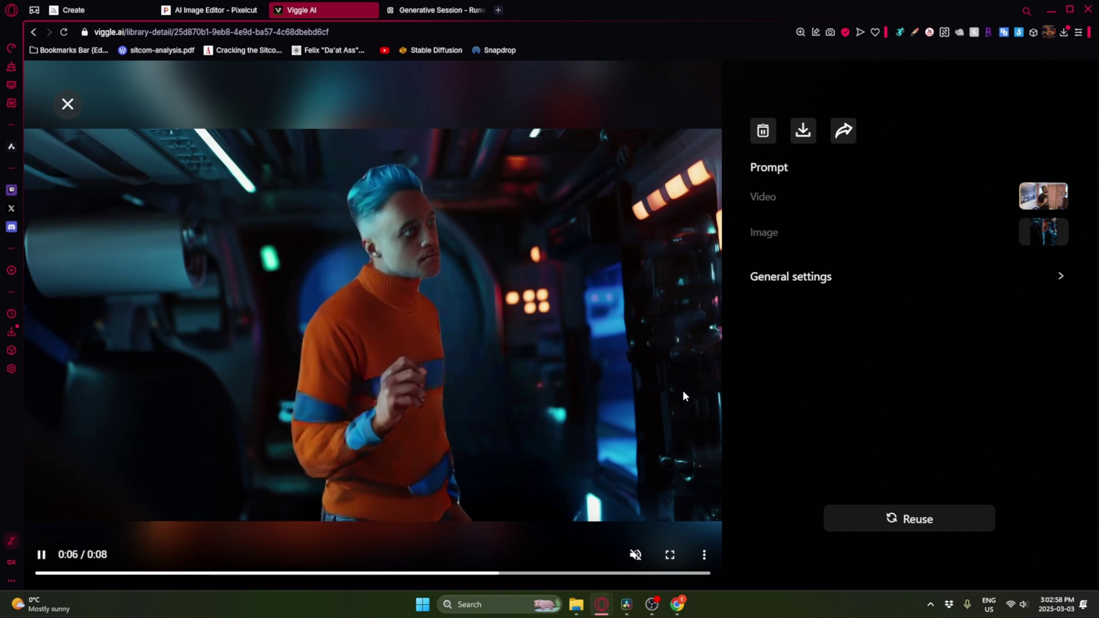
{"action": "left_click", "coordinate": [803, 132]}
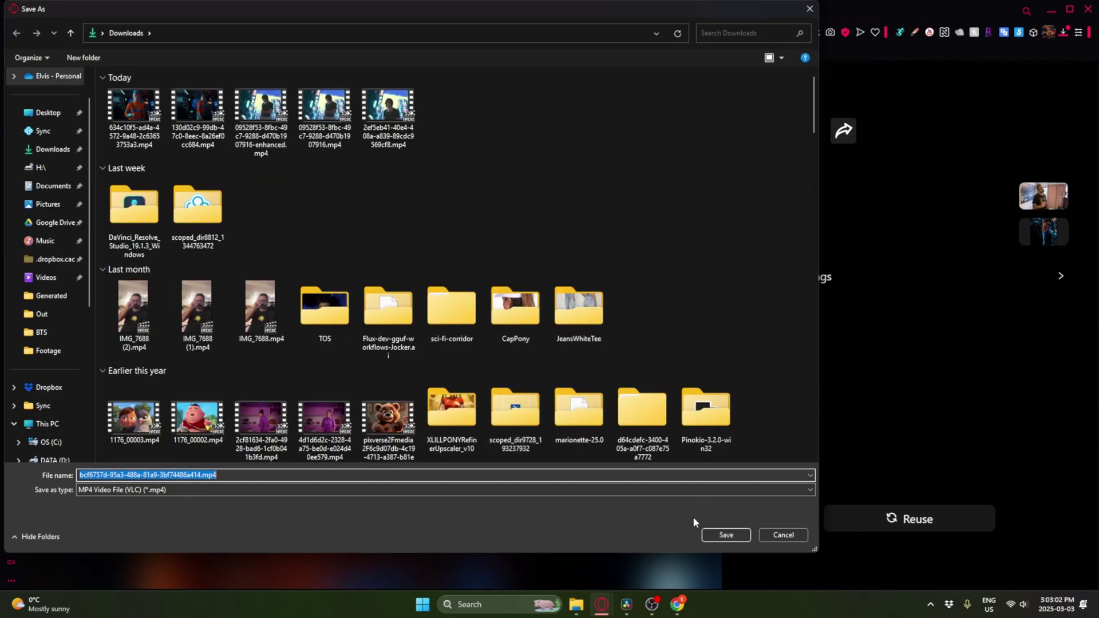
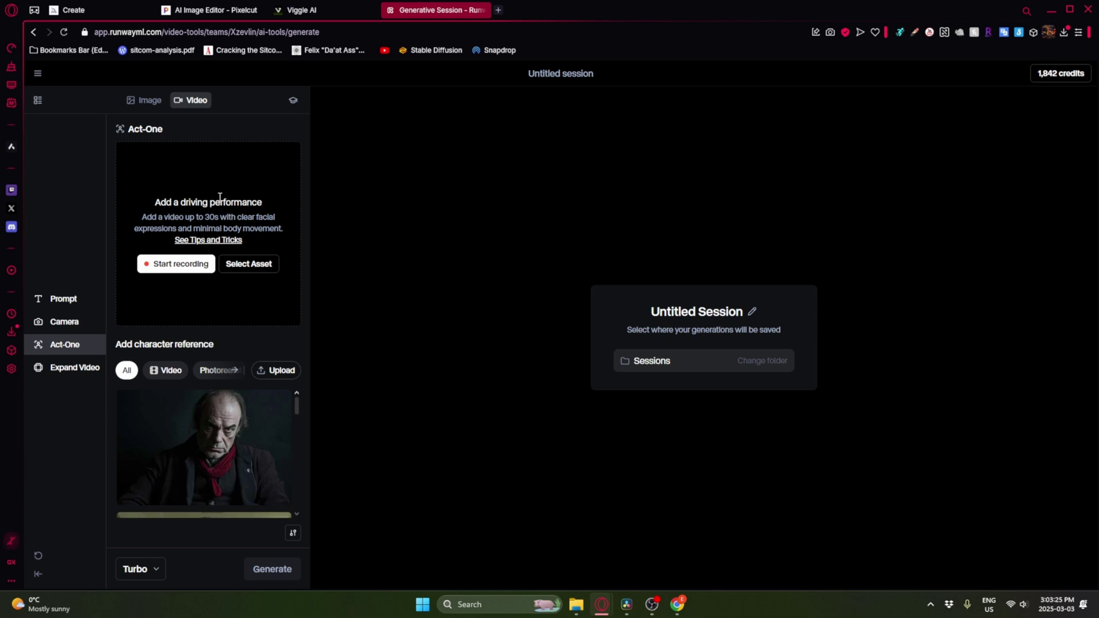
In Runway's Act-One, upload homes_0110.mp4 from the Footage folder as the driving performance.
{"action": "left_click", "coordinate": [220, 196]}
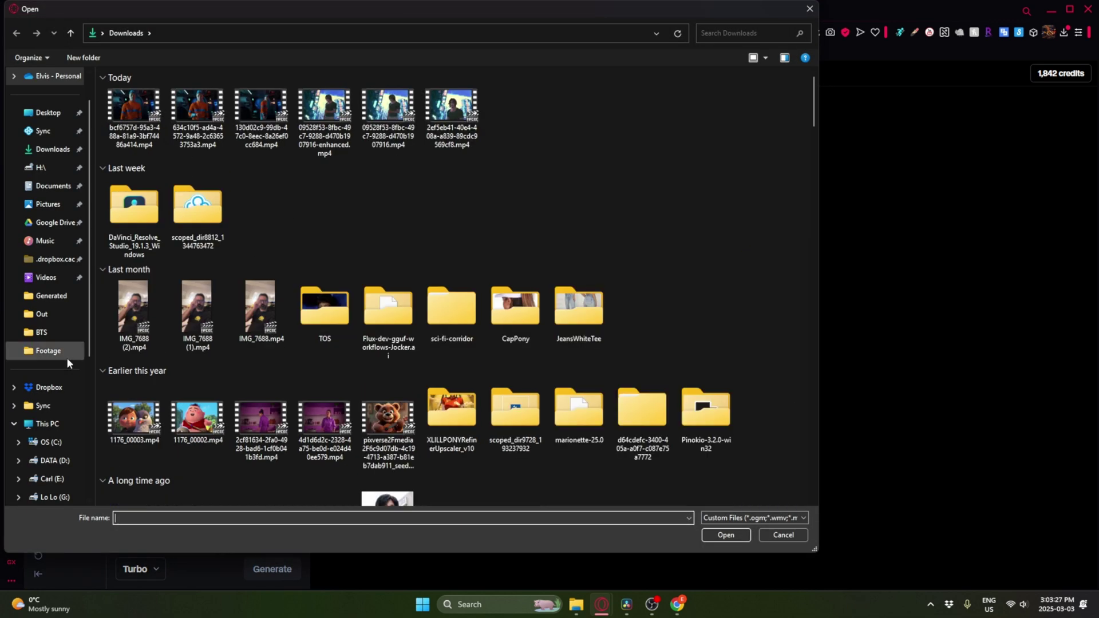
{"action": "left_click", "coordinate": [49, 351]}
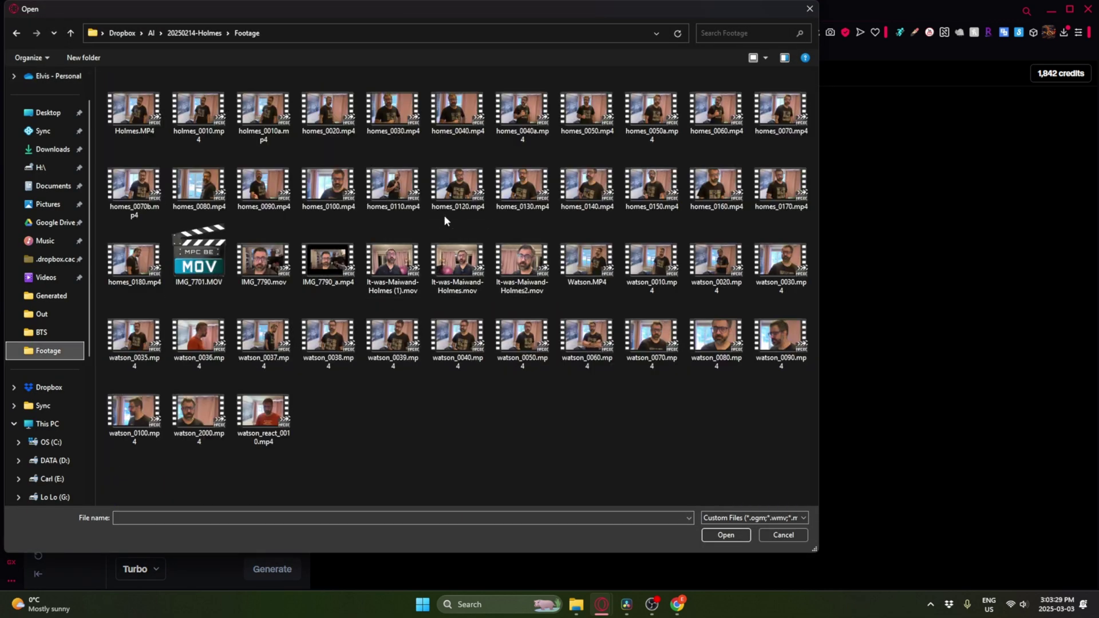
{"action": "left_click", "coordinate": [725, 535]}
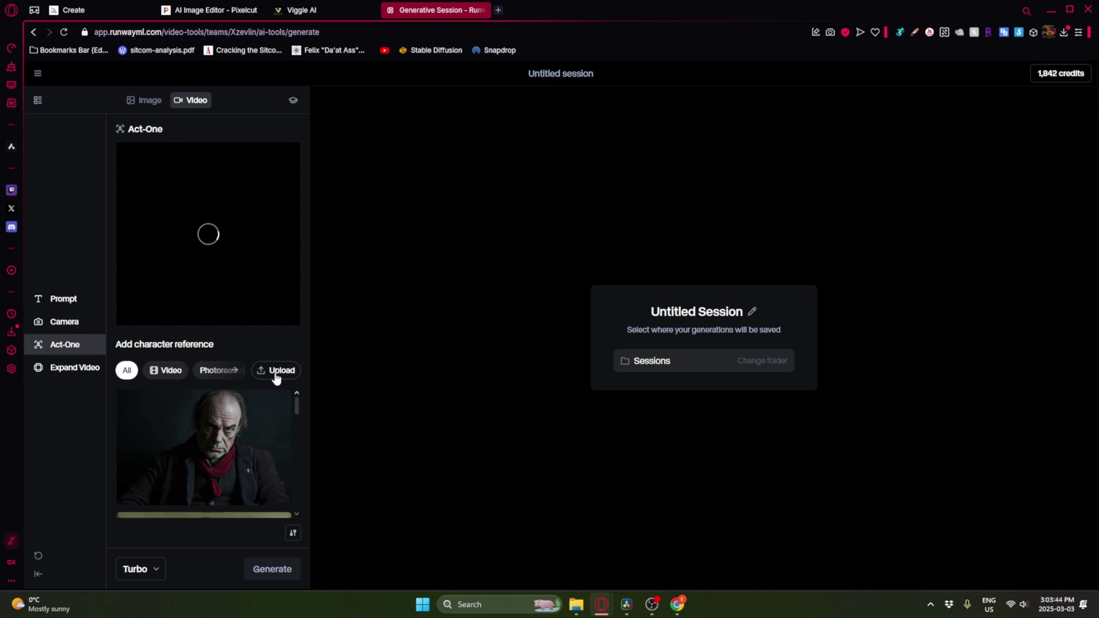
Upload the newly saved Viggle MP4 of the man in the orange sweater from Downloads as the character reference.
{"action": "left_click", "coordinate": [278, 372]}
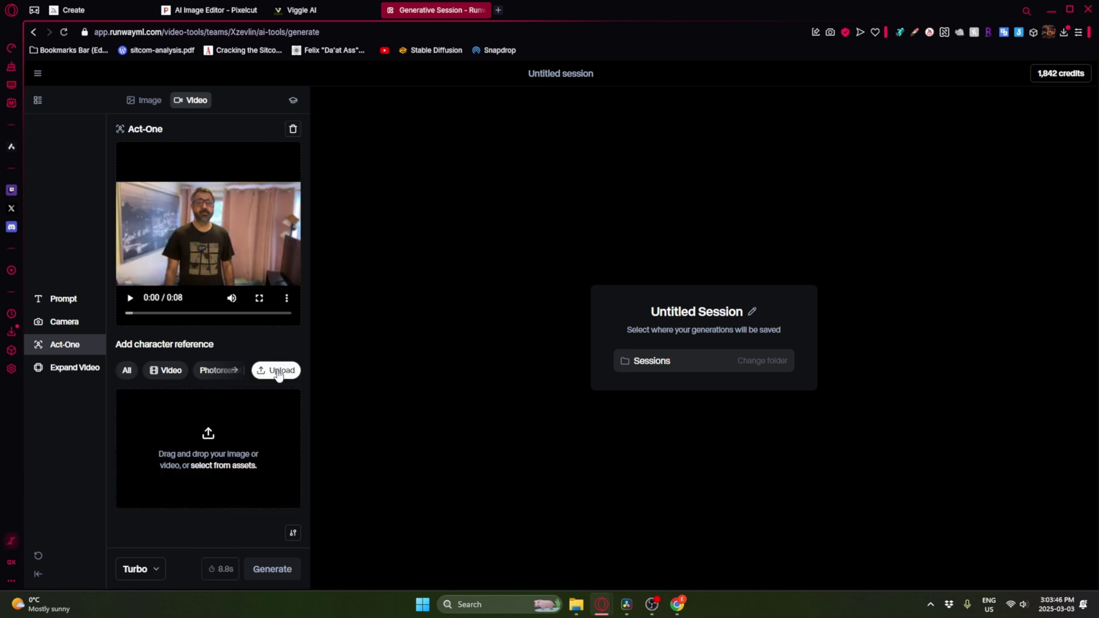
{"action": "left_click", "coordinate": [178, 435]}
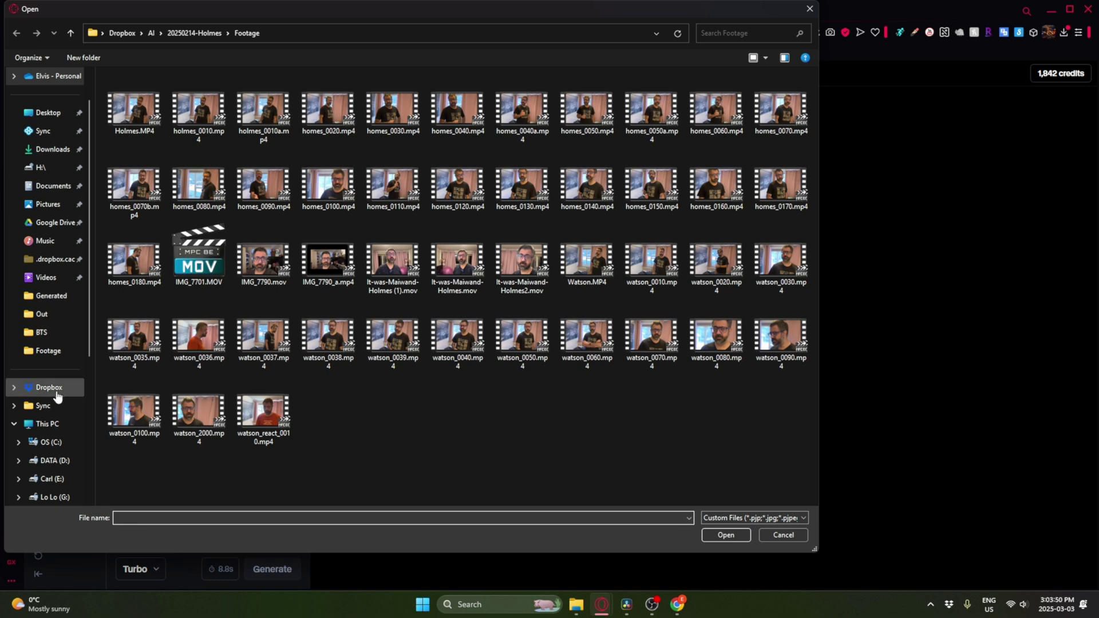
{"action": "left_click", "coordinate": [75, 149]}
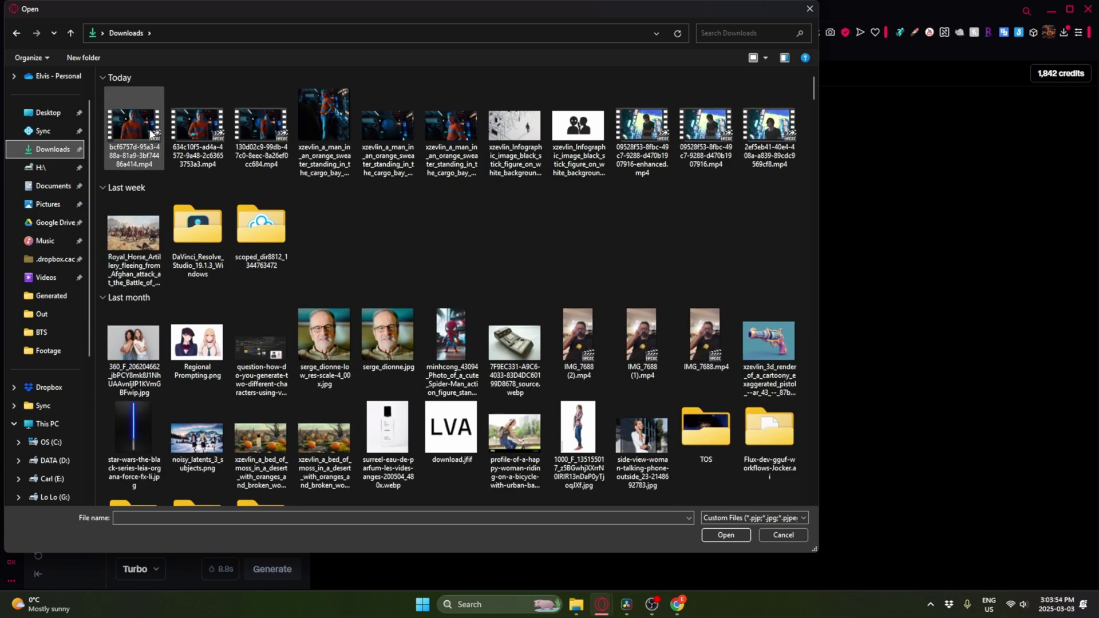
{"action": "double_click", "coordinate": [150, 135]}
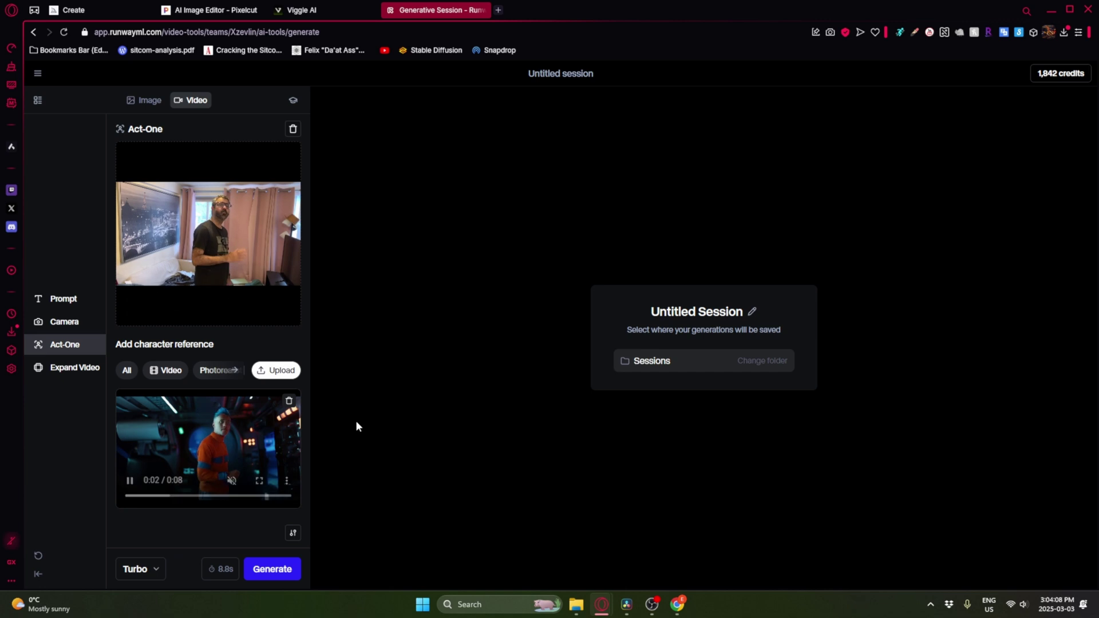
Generate the Act-One video with the Turbo model, play the result, and upscale it to 4K.
{"action": "left_click", "coordinate": [280, 574]}
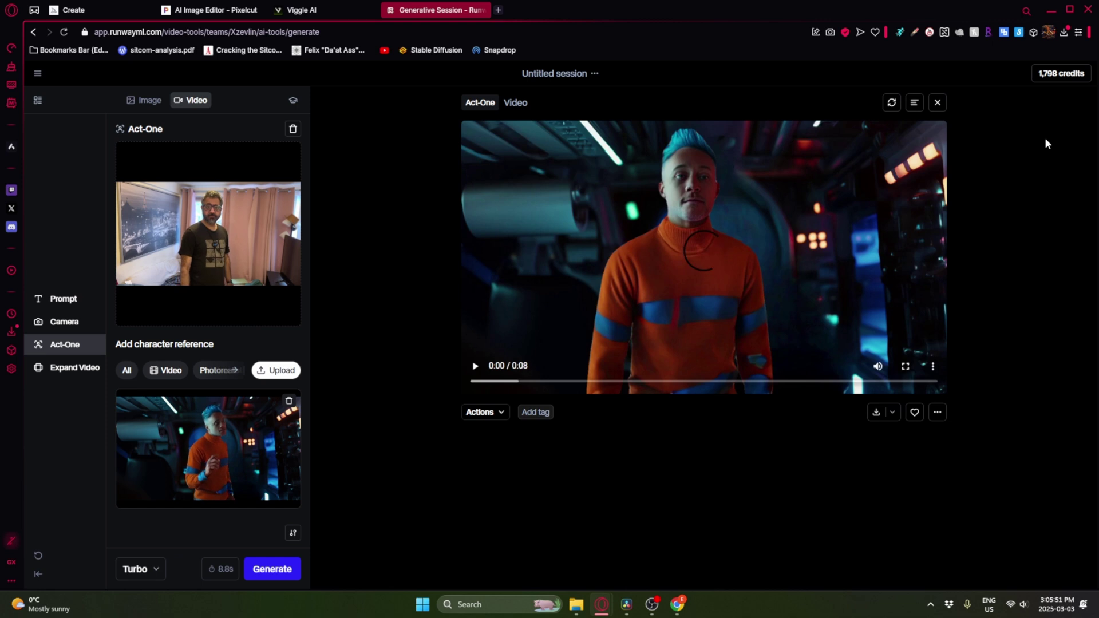
{"action": "left_click", "coordinate": [477, 369]}
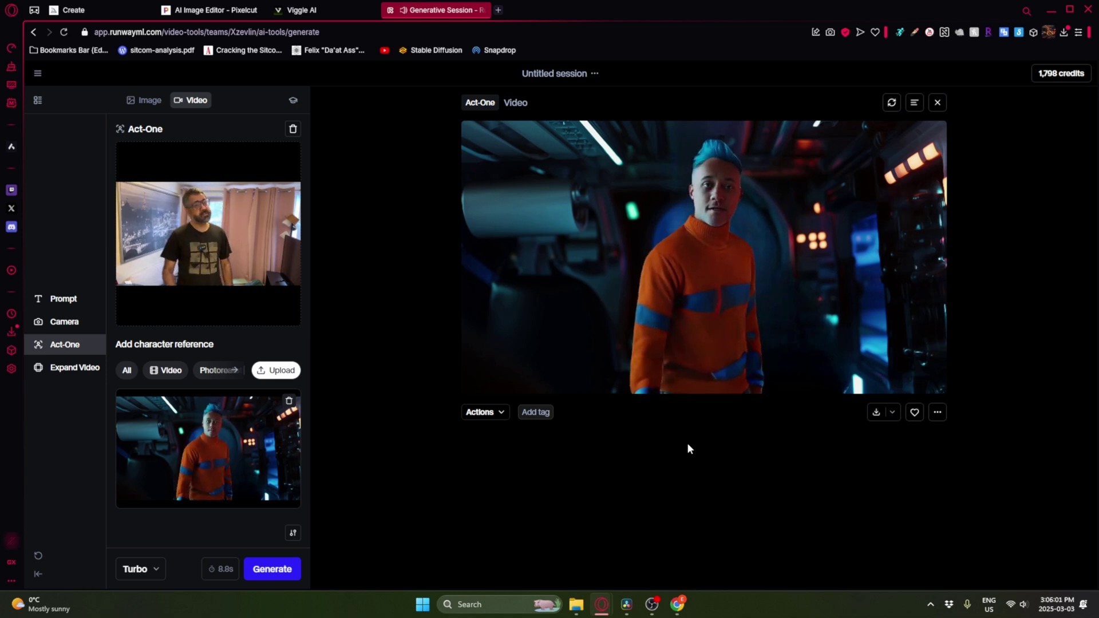
{"action": "left_click", "coordinate": [892, 412]}
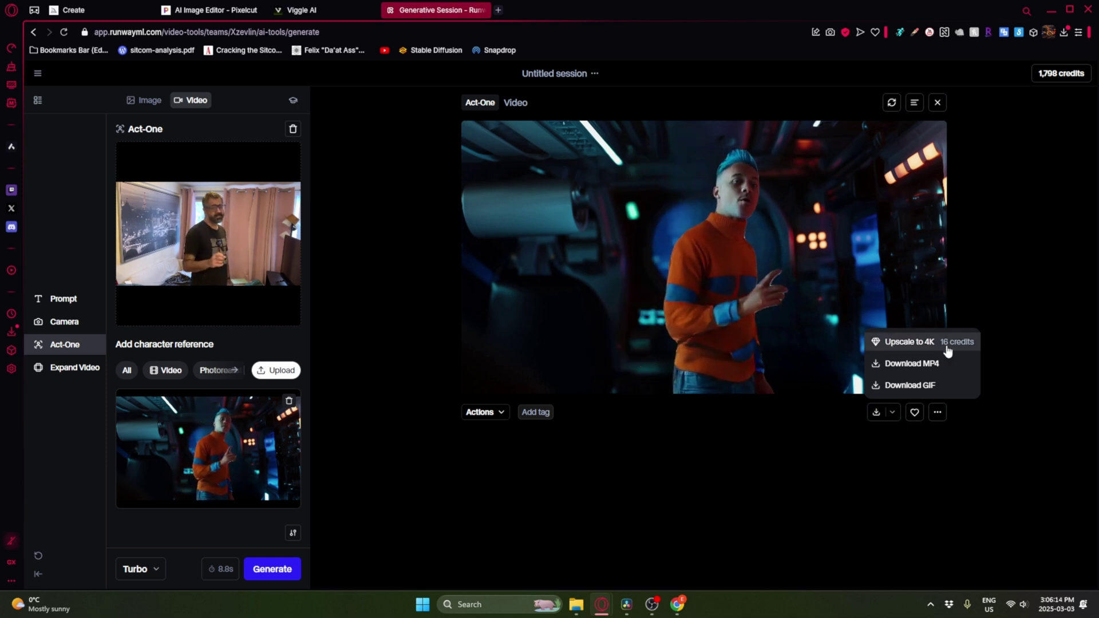
{"action": "left_click", "coordinate": [915, 342]}
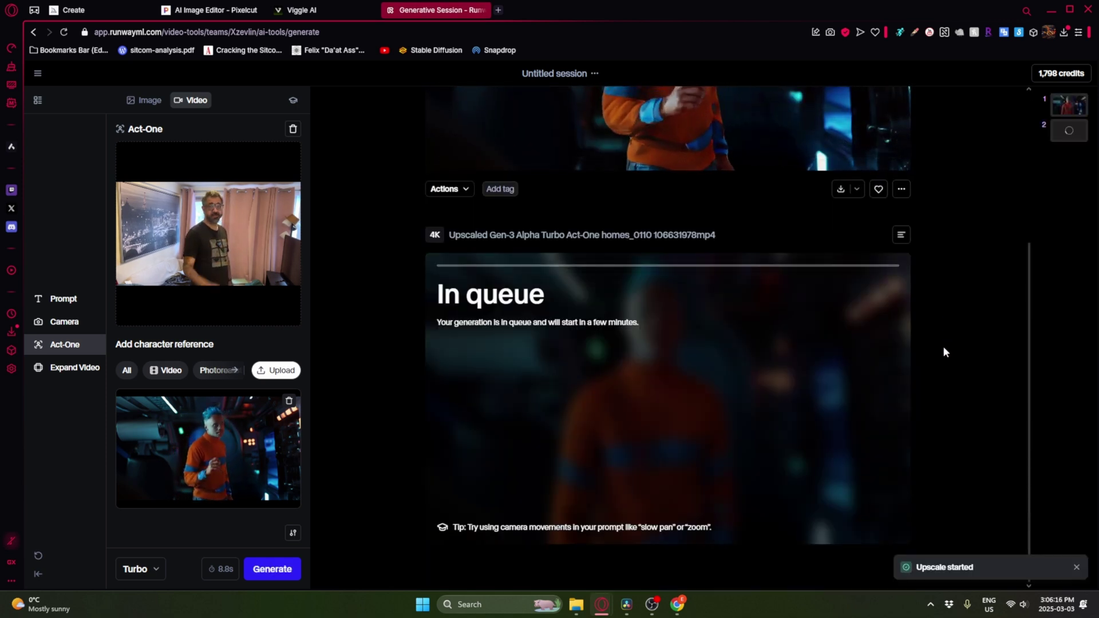